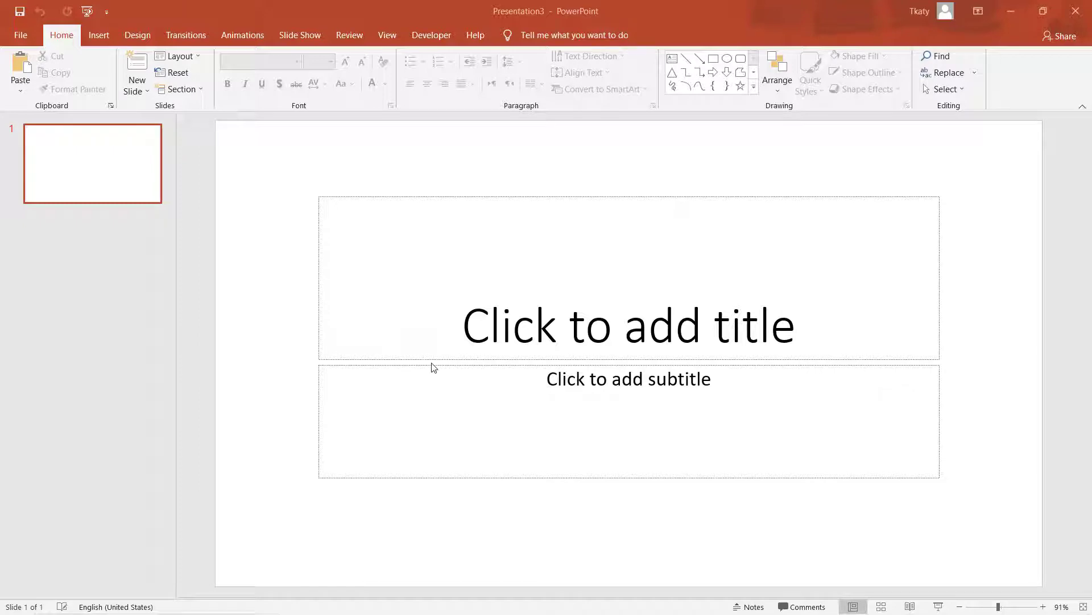
Delete the empty title and subtitle placeholders to leave a blank slide
{"action": "key", "text": "ctrl+w"}
{"action": "left_click", "coordinate": [804, 195]}
{"action": "key", "text": "Delete"}
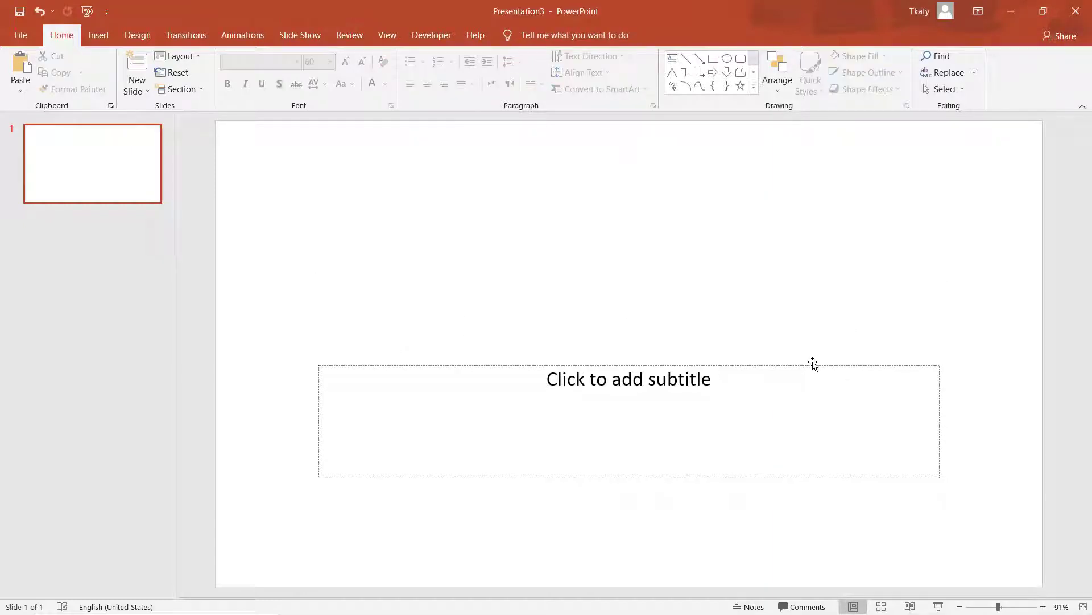
{"action": "left_click", "coordinate": [811, 365]}
{"action": "key", "text": "Delete"}
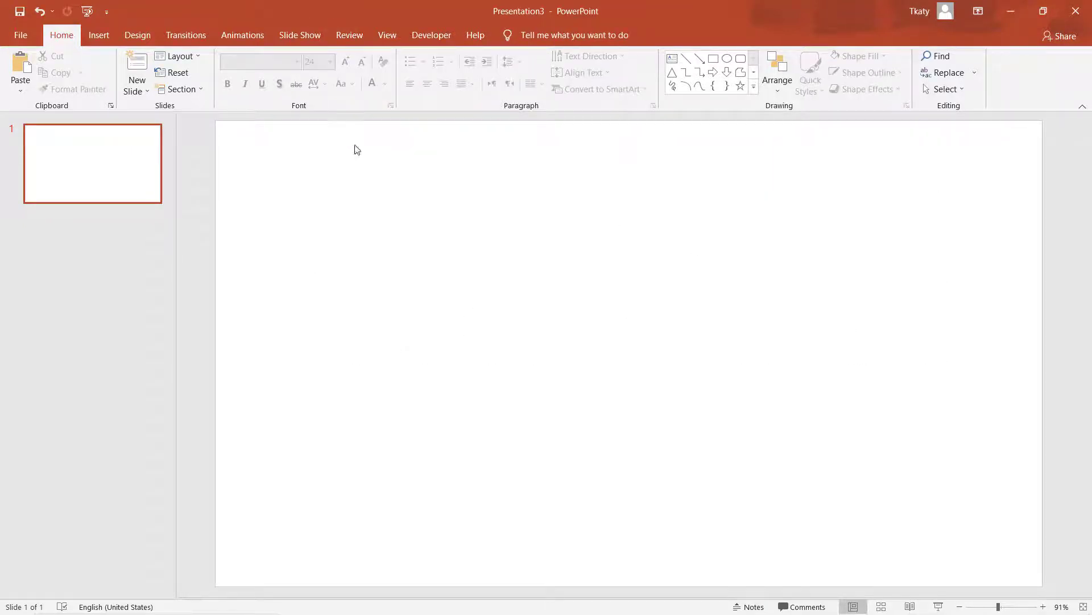
Insert the landscape picture 'images (1)' and stretch it to fill the 13.33-inch-wide slide
{"action": "left_click", "coordinate": [100, 33]}
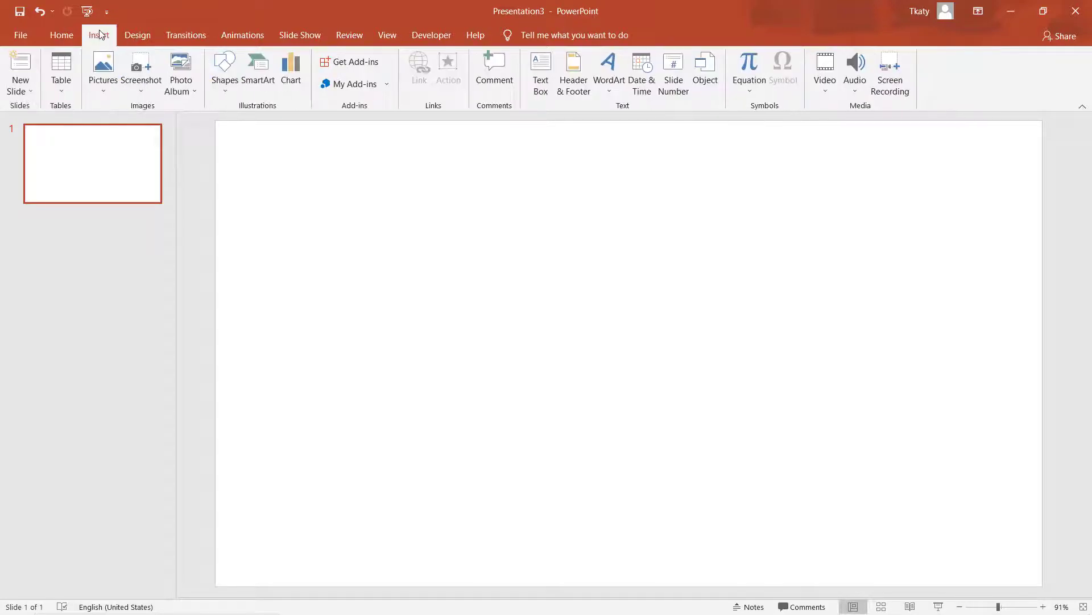
{"action": "left_click", "coordinate": [111, 90]}
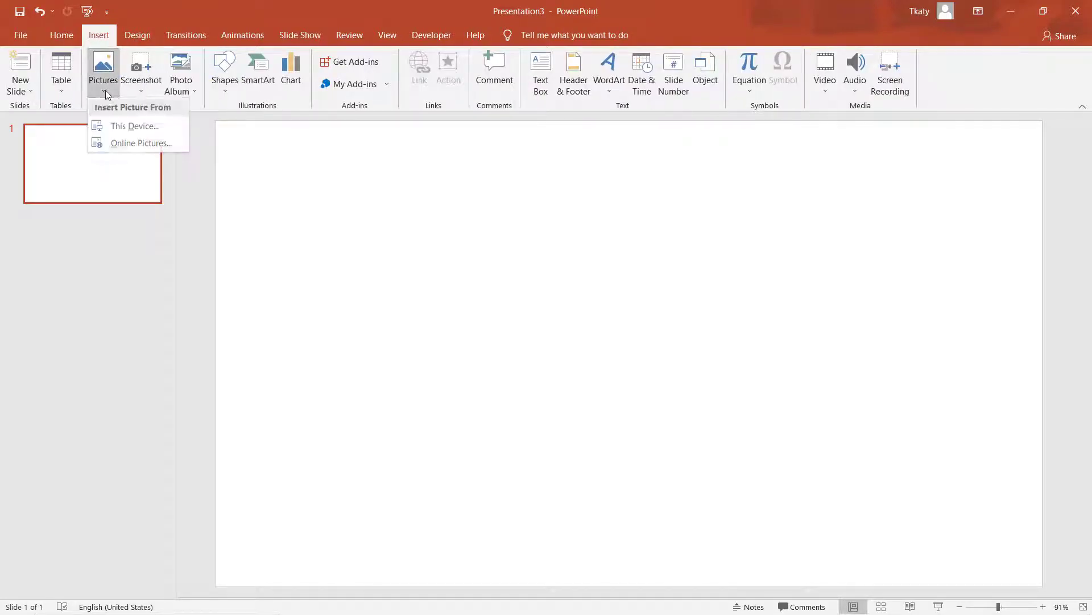
{"action": "left_click", "coordinate": [135, 128]}
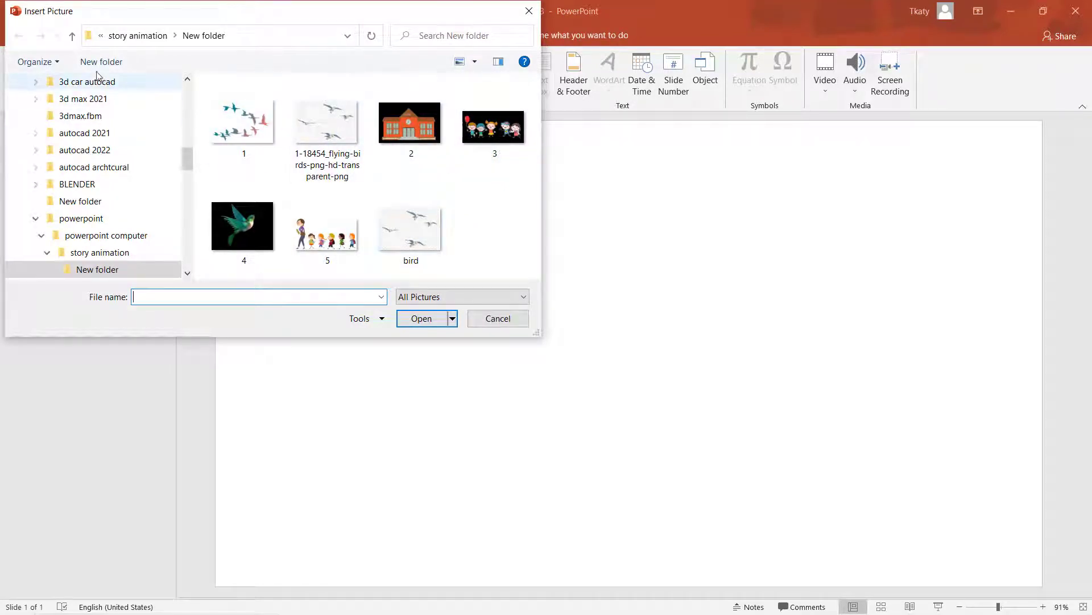
{"action": "left_click", "coordinate": [72, 35]}
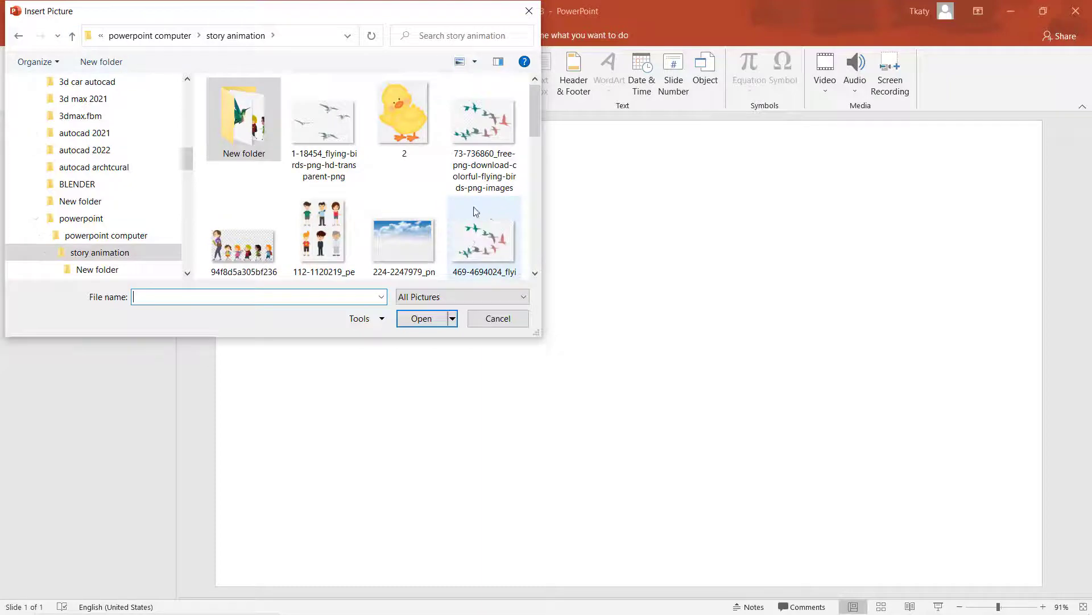
{"action": "scroll", "coordinate": [484, 233], "scroll_direction": "down", "scroll_amount": 3}
{"action": "left_click", "coordinate": [496, 216]}
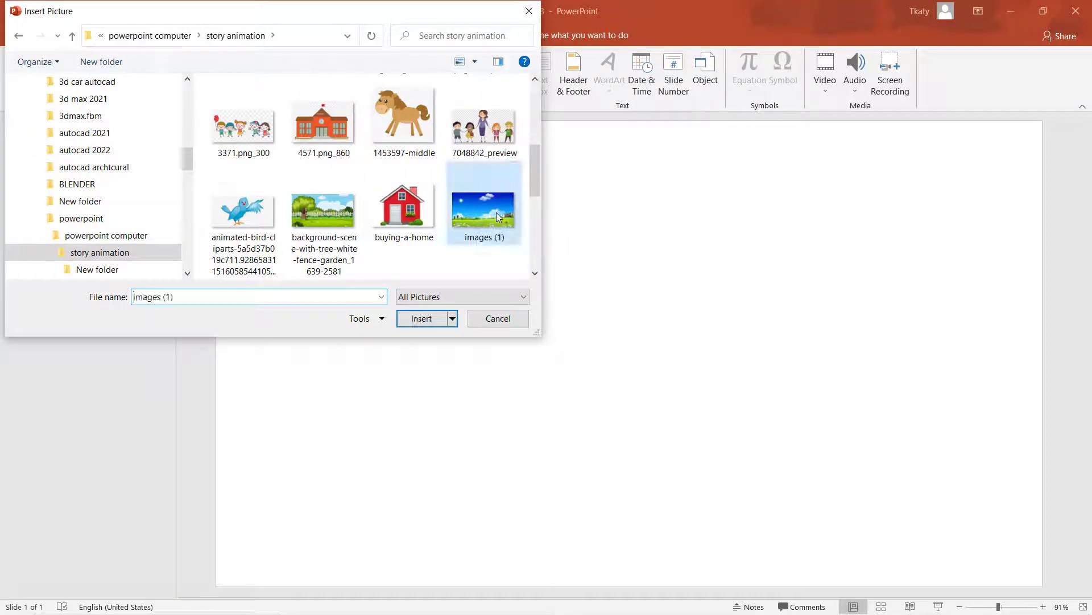
{"action": "left_click", "coordinate": [421, 318]}
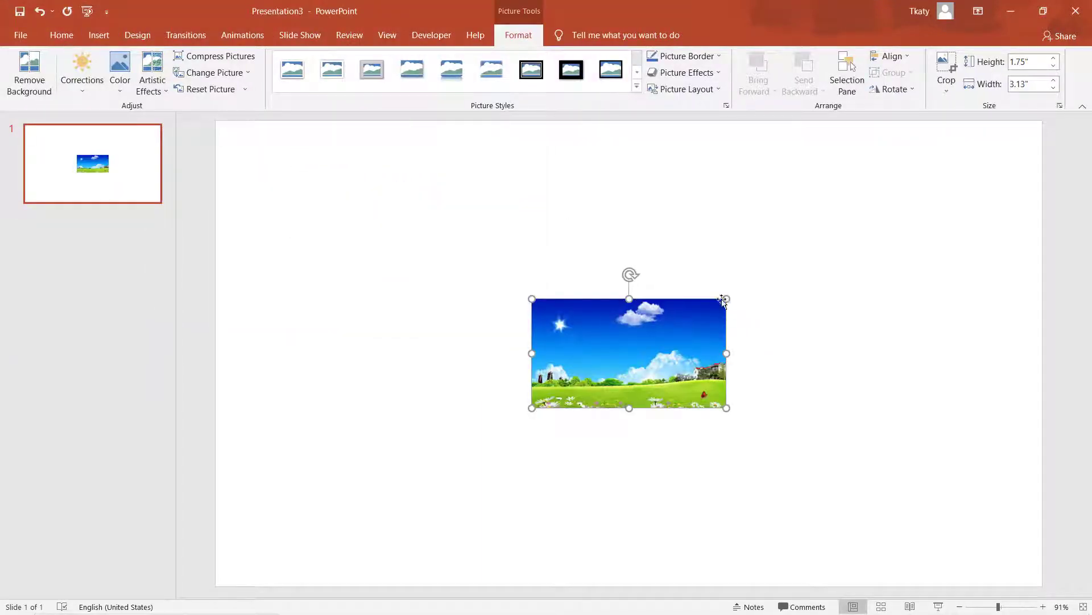
{"action": "left_click_drag", "start_coordinate": [727, 298], "coordinate": [1043, 124]}
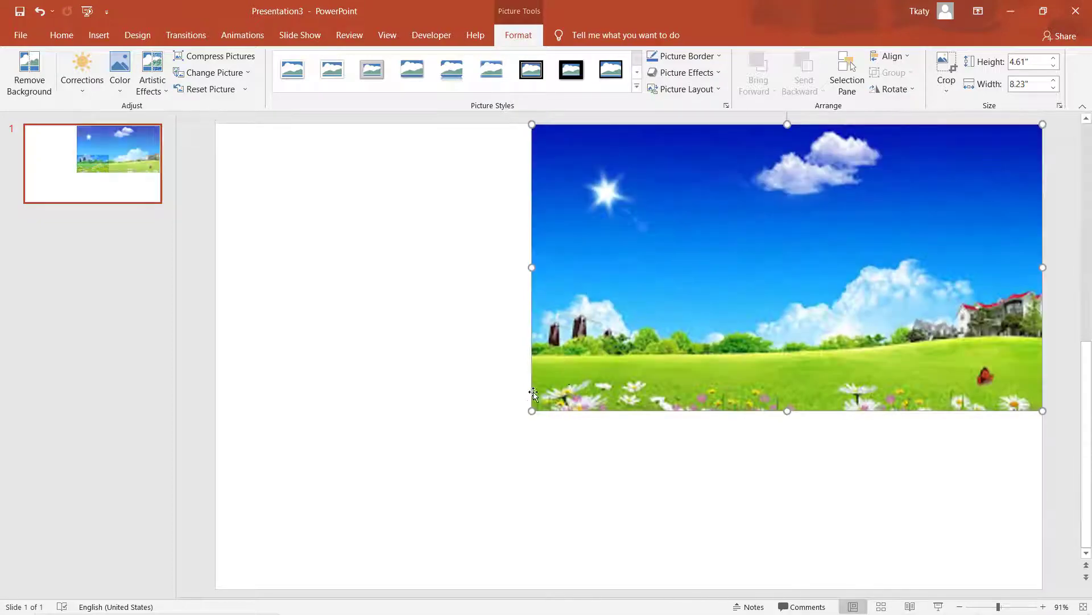
{"action": "left_click_drag", "start_coordinate": [530, 414], "coordinate": [219, 531]}
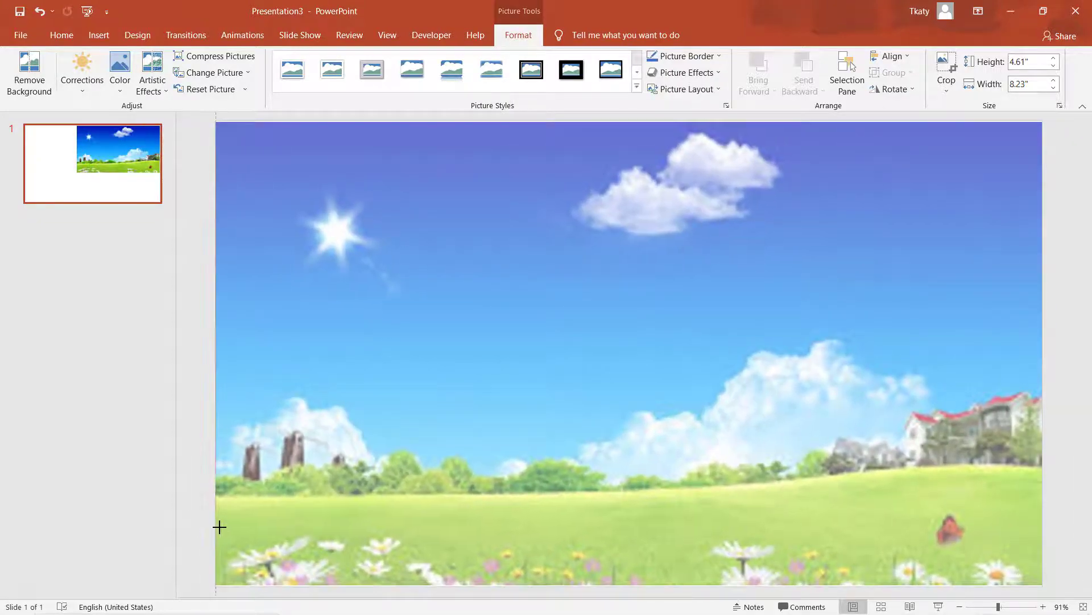
{"action": "left_click_drag", "start_coordinate": [219, 531], "coordinate": [215, 532]}
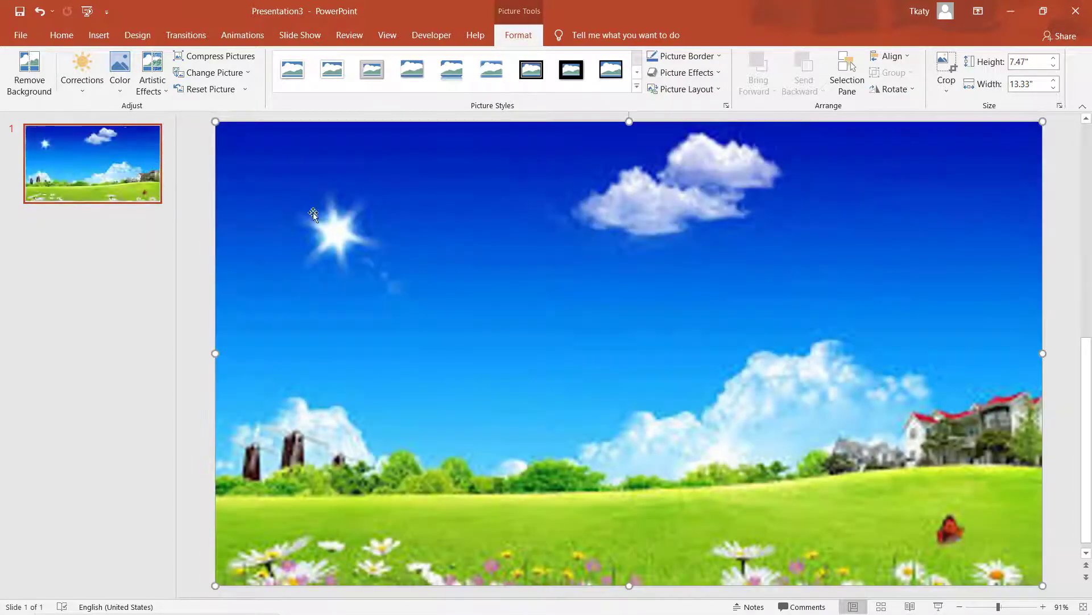
{"action": "left_click_drag", "start_coordinate": [631, 586], "coordinate": [631, 587]}
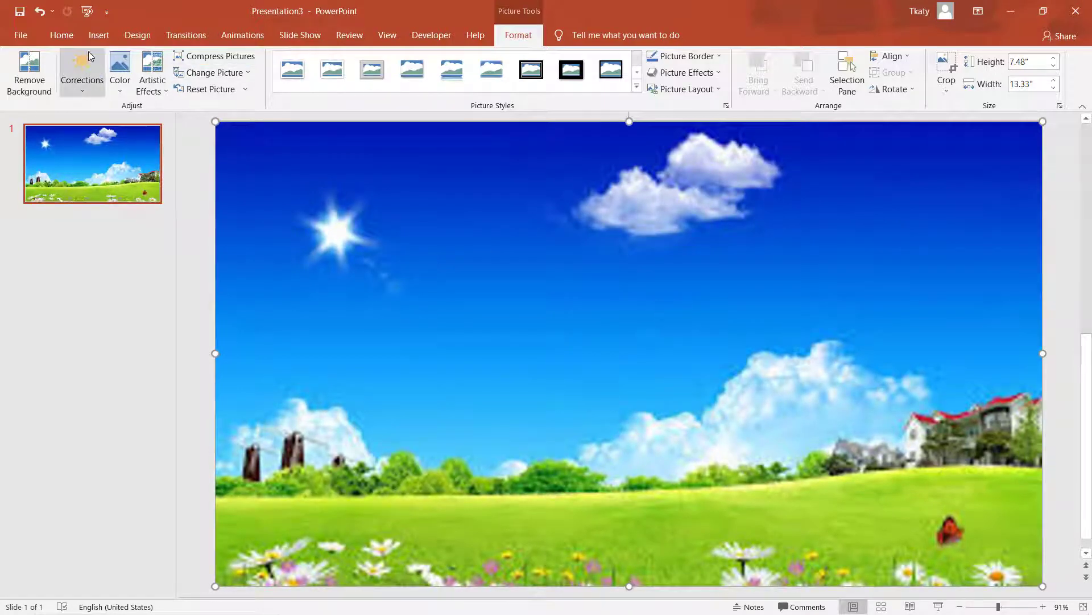
{"action": "left_click", "coordinate": [98, 36]}
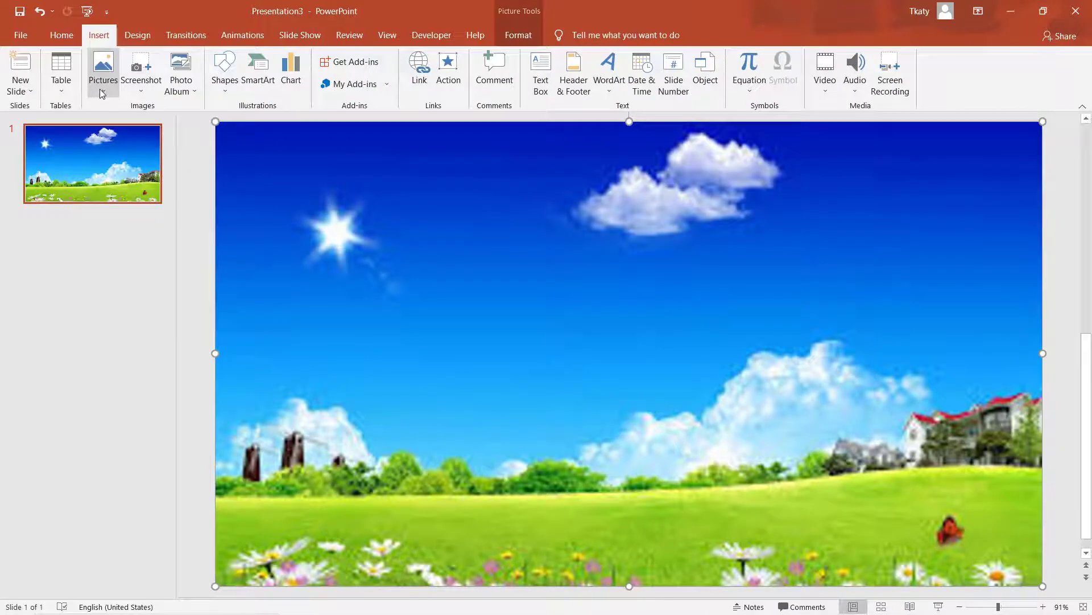
Insert picture '2' of the school building from the New folder and nudge it left and down
{"action": "left_click", "coordinate": [102, 91]}
{"action": "left_click", "coordinate": [133, 127]}
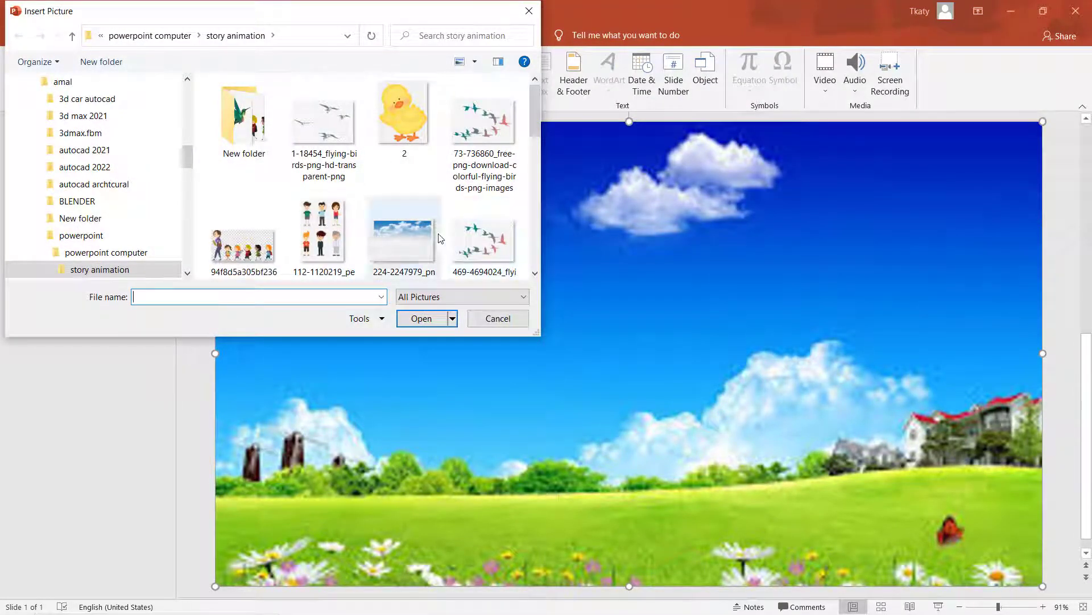
{"action": "scroll", "coordinate": [399, 239], "scroll_direction": "down", "scroll_amount": 2}
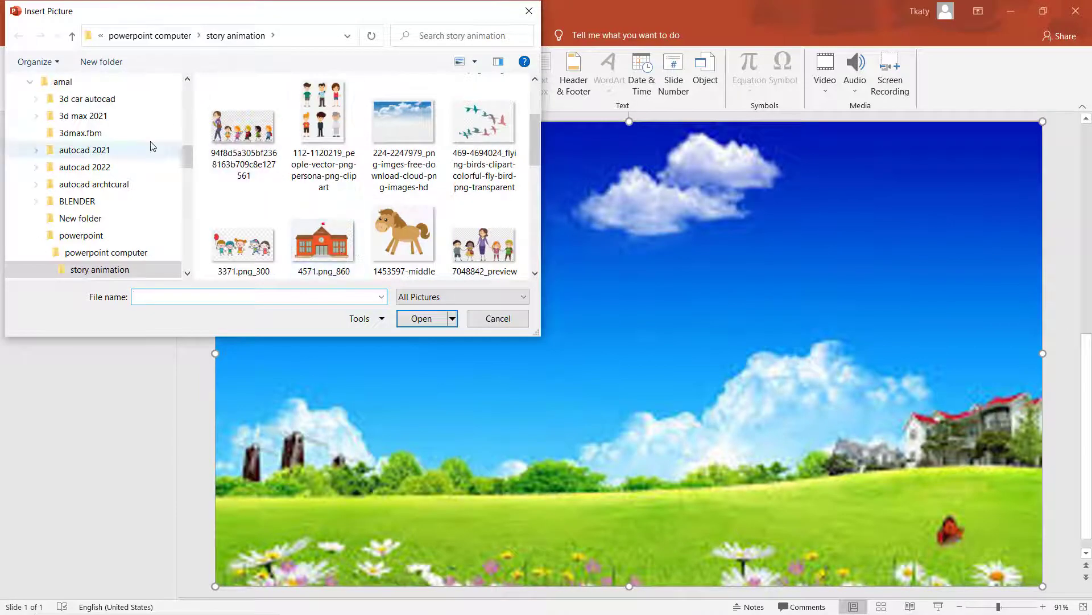
{"action": "scroll", "coordinate": [219, 182], "scroll_direction": "up", "scroll_amount": 2}
{"action": "double_click", "coordinate": [249, 113]}
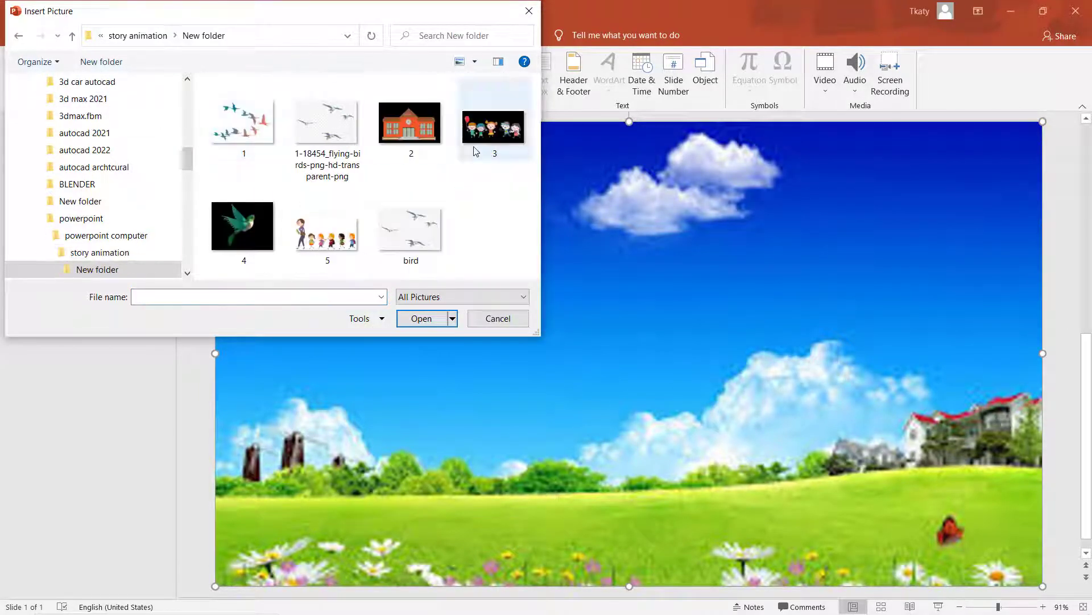
{"action": "left_click", "coordinate": [409, 122]}
{"action": "left_click", "coordinate": [422, 318]}
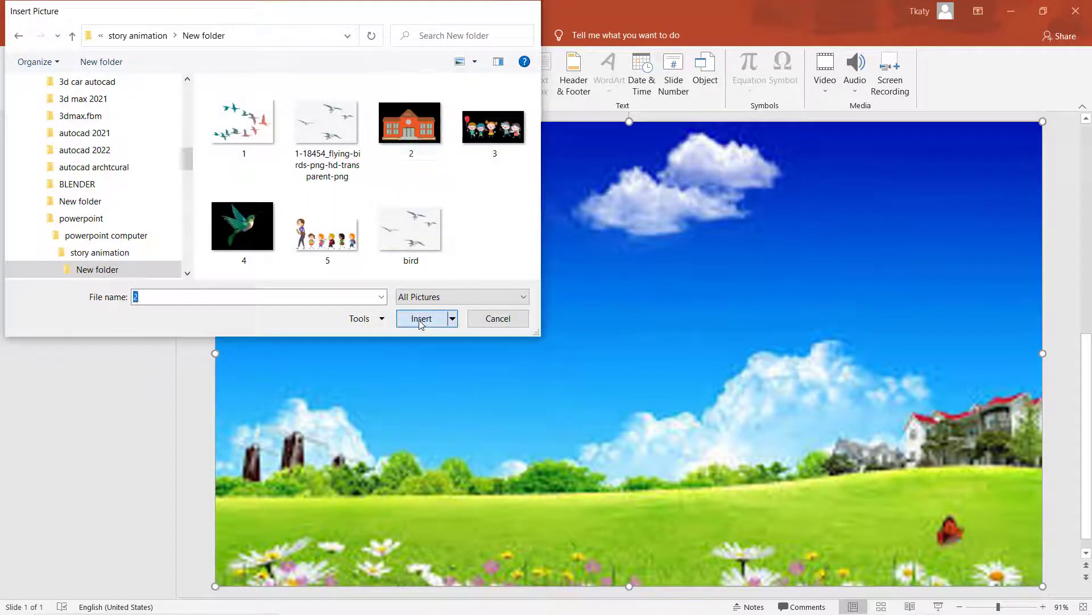
{"action": "left_click_drag", "start_coordinate": [723, 419], "coordinate": [702, 449]}
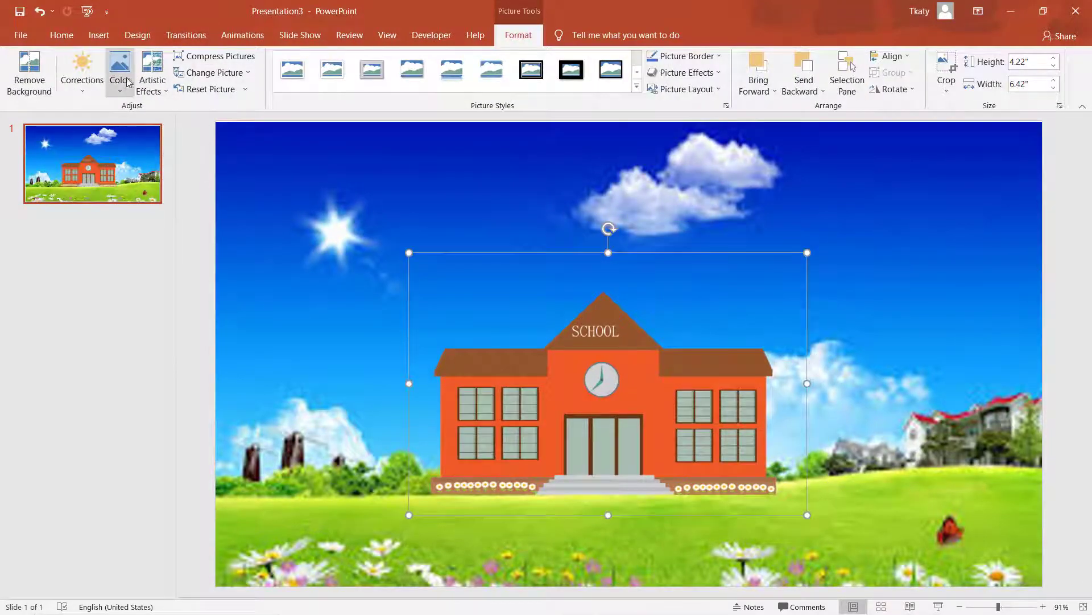
Insert picture '1', the flock of flying birds, onto the slide
{"action": "left_click", "coordinate": [98, 35]}
{"action": "left_click", "coordinate": [104, 79]}
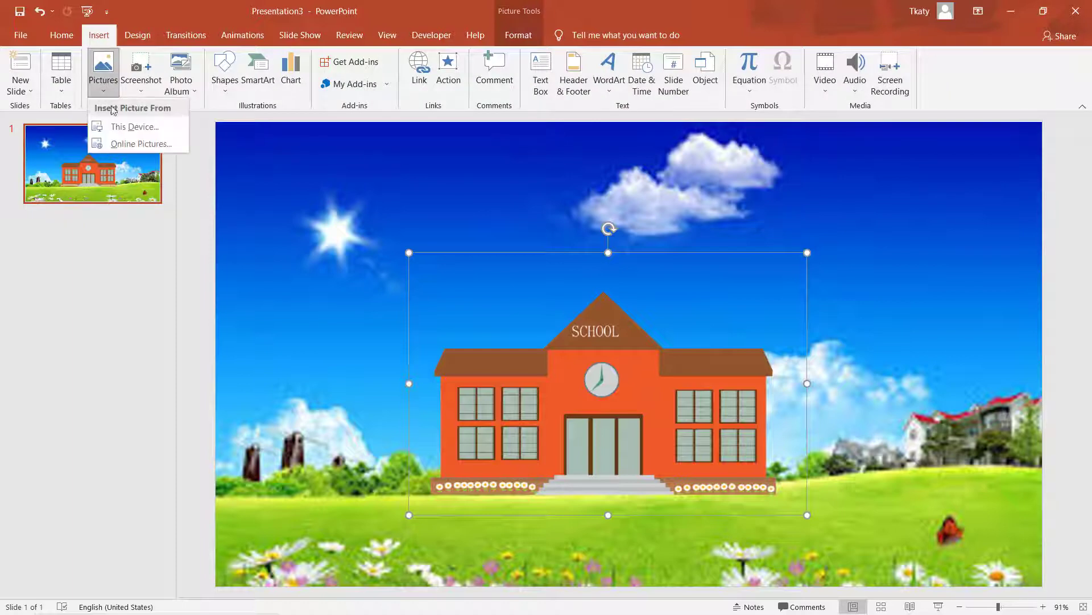
{"action": "left_click", "coordinate": [117, 125]}
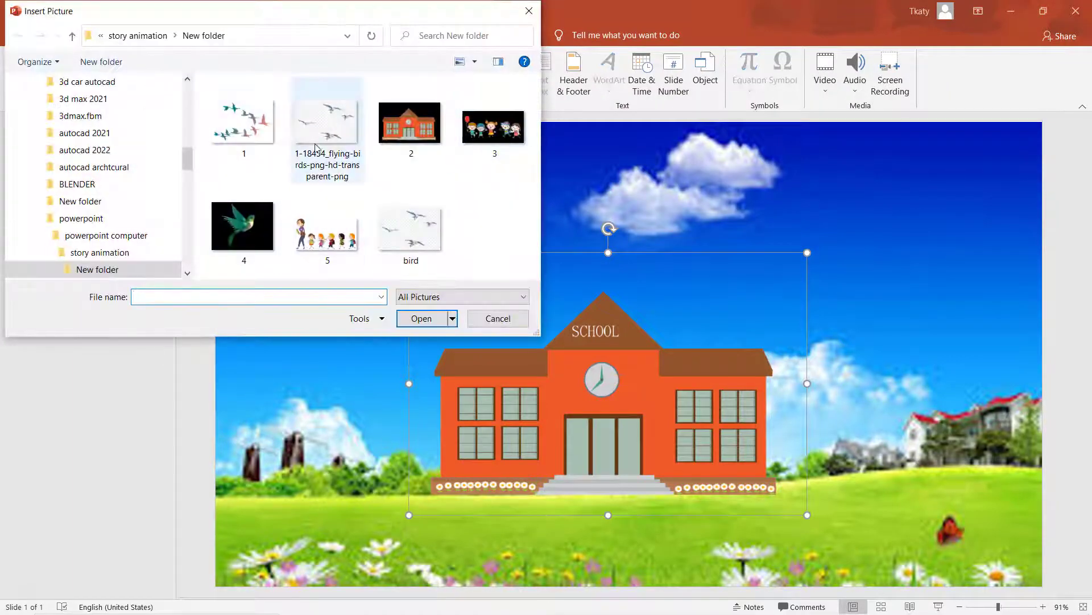
{"action": "left_click", "coordinate": [257, 143]}
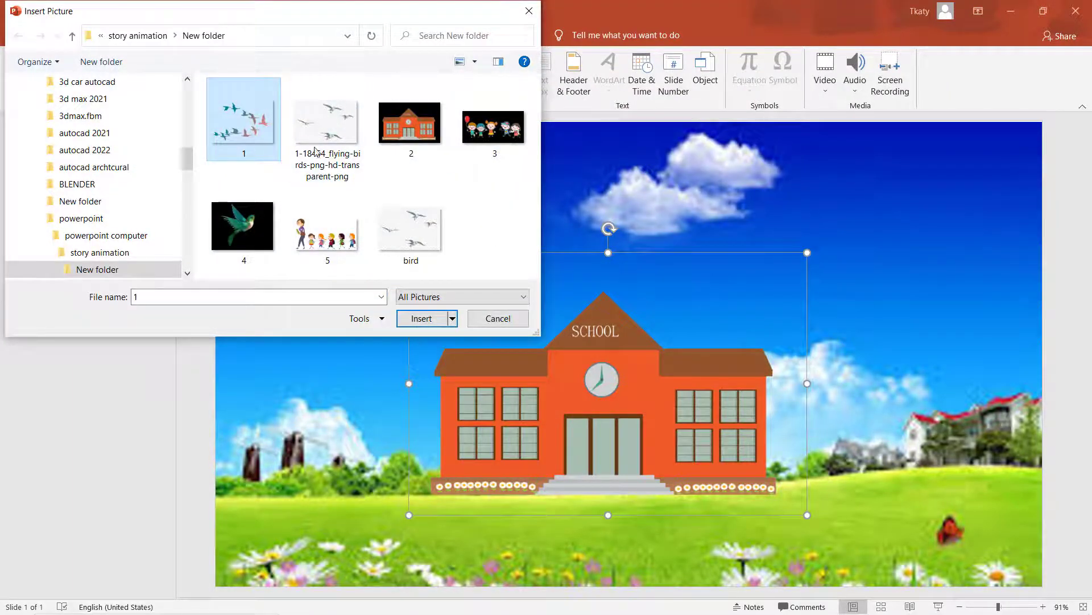
{"action": "left_click", "coordinate": [421, 319]}
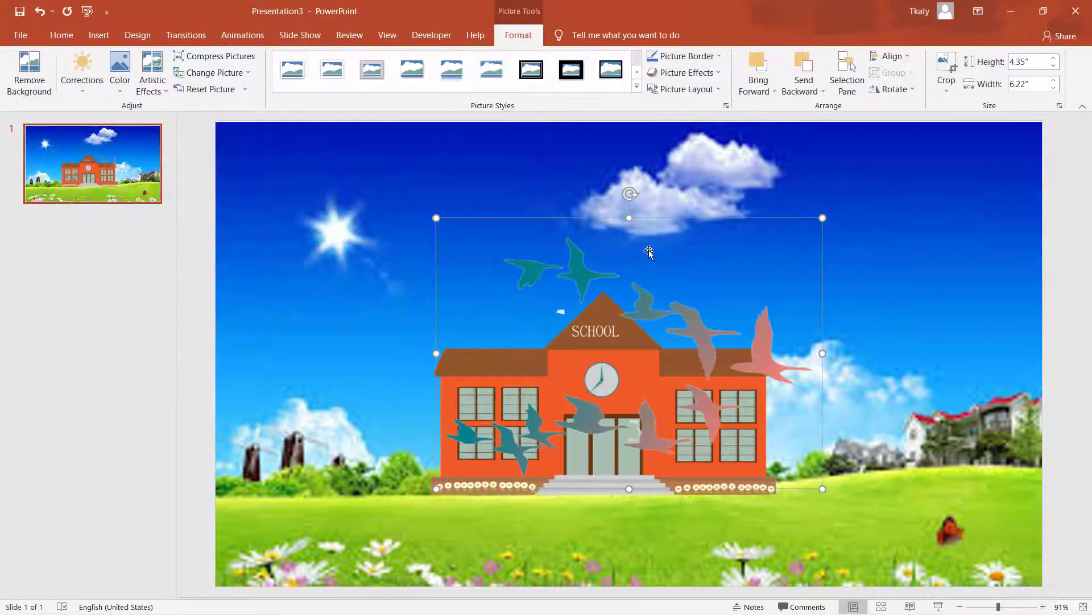
Shrink the first bird flock to 2.55" × 3.65" and place it in the upper-right sky
{"action": "left_click_drag", "start_coordinate": [675, 306], "coordinate": [848, 204]}
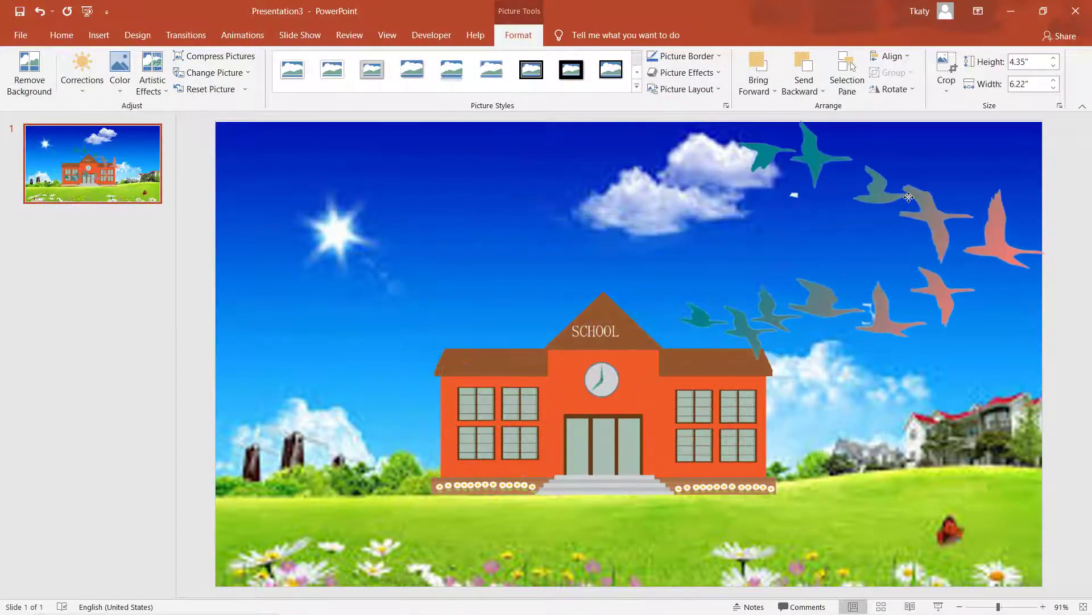
{"action": "left_click_drag", "start_coordinate": [995, 115], "coordinate": [835, 228]}
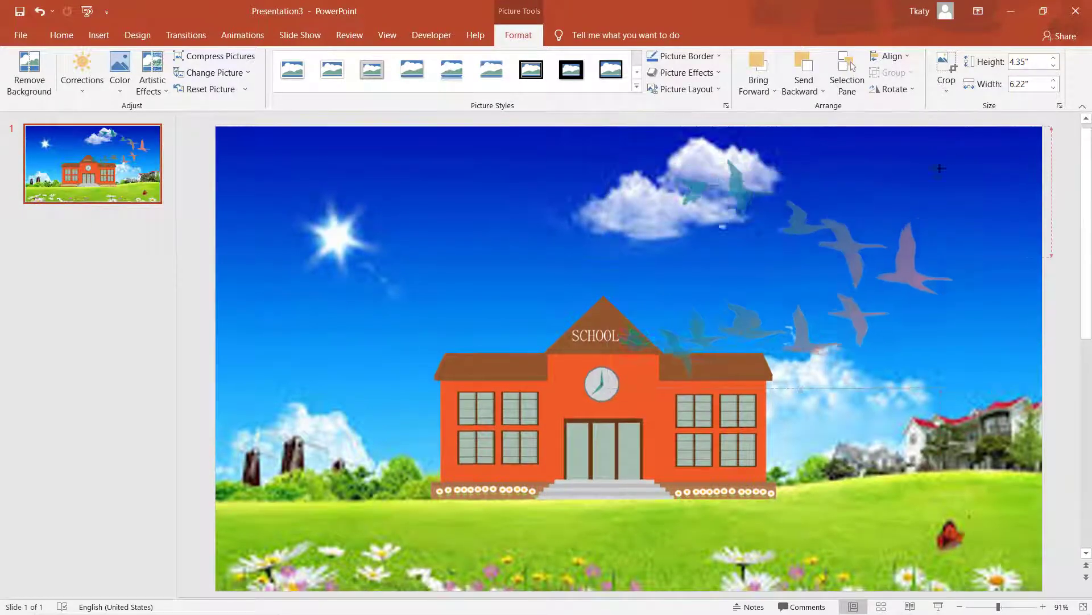
{"action": "mouse_move", "coordinate": [813, 280]}
{"action": "left_mouse_down"}
{"action": "mouse_move", "coordinate": [911, 231]}
{"action": "mouse_move", "coordinate": [992, 219]}
{"action": "left_mouse_up"}
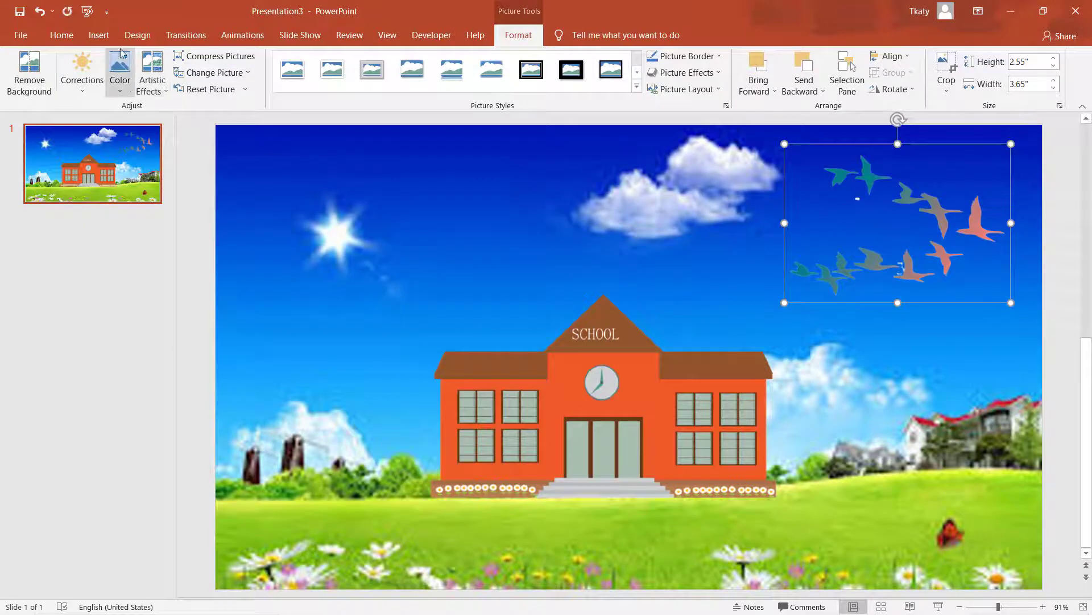
Insert another copy of bird picture '1', placed upper-left and sized 2.72" × 3.89"
{"action": "left_click", "coordinate": [99, 35]}
{"action": "left_click", "coordinate": [114, 80]}
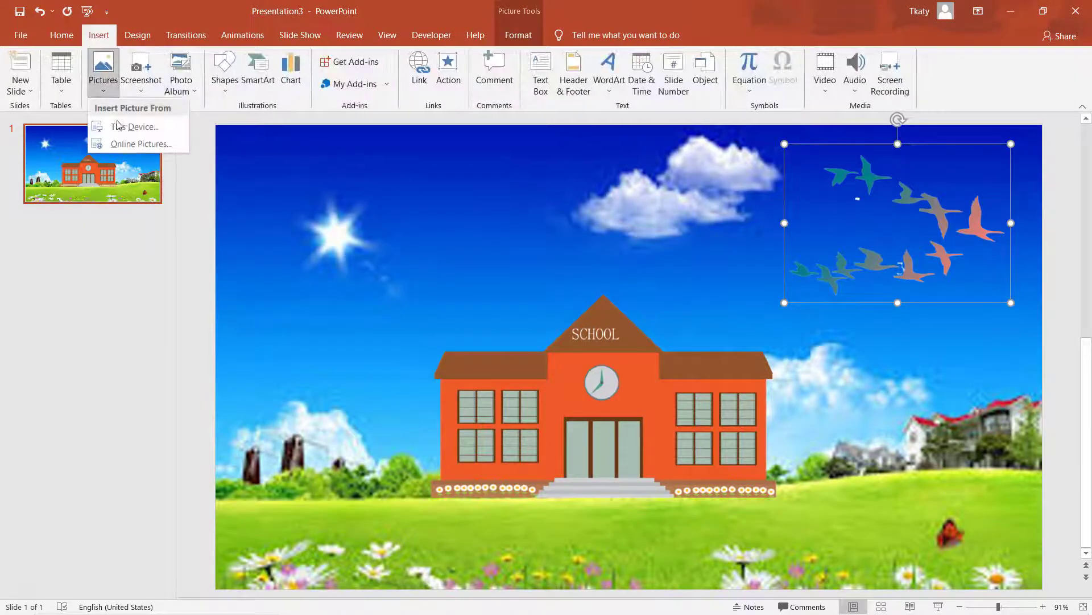
{"action": "left_click", "coordinate": [124, 125]}
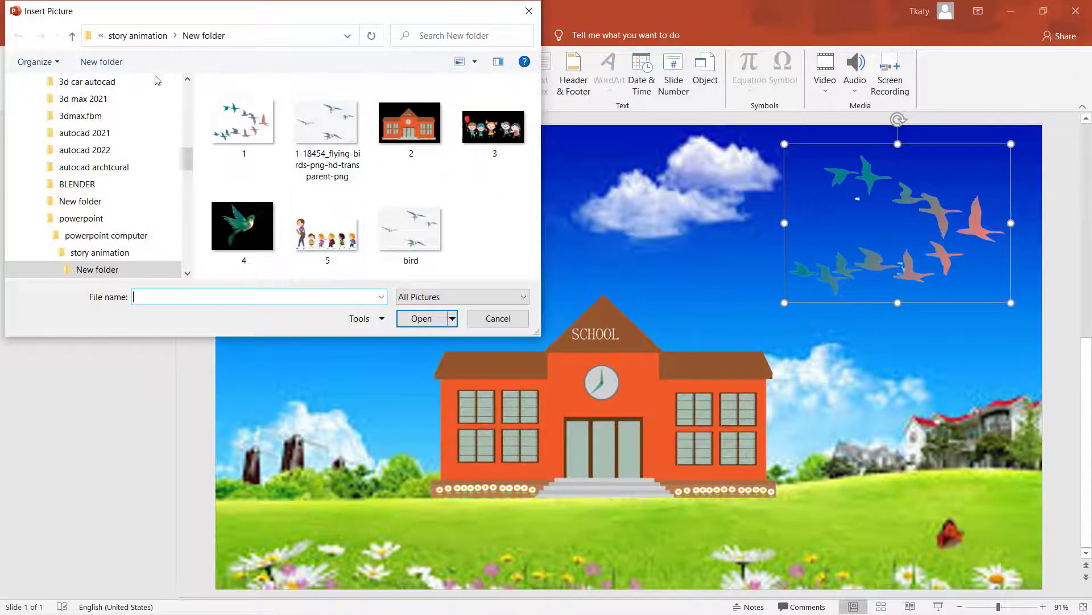
{"action": "left_click", "coordinate": [242, 122]}
{"action": "left_click", "coordinate": [422, 318]}
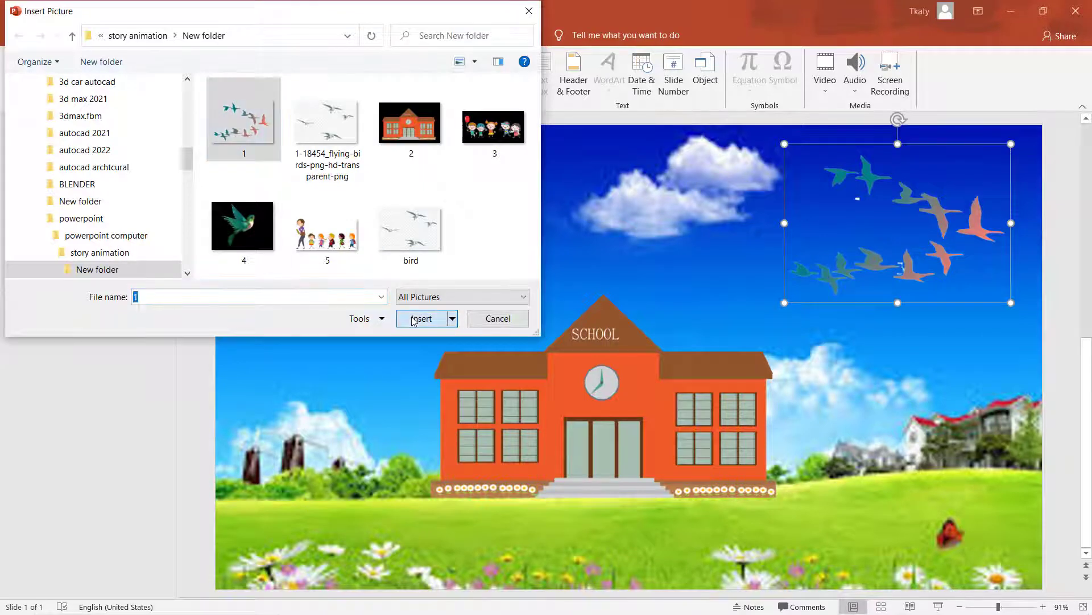
{"action": "left_click_drag", "start_coordinate": [550, 248], "coordinate": [376, 185]}
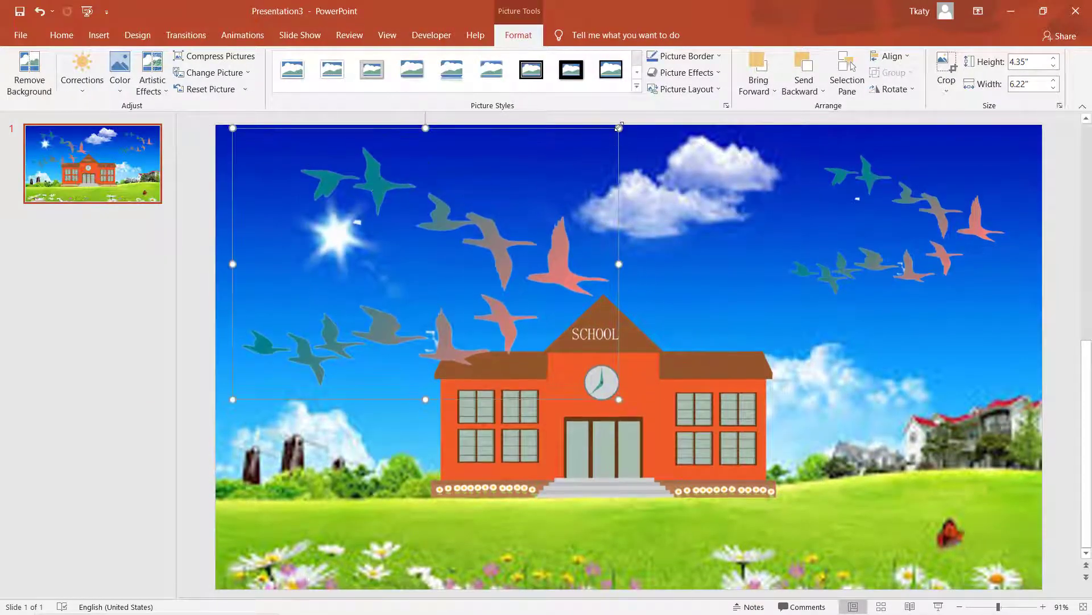
{"action": "left_click_drag", "start_coordinate": [616, 137], "coordinate": [475, 227]}
{"action": "left_click_drag", "start_coordinate": [444, 302], "coordinate": [445, 229]}
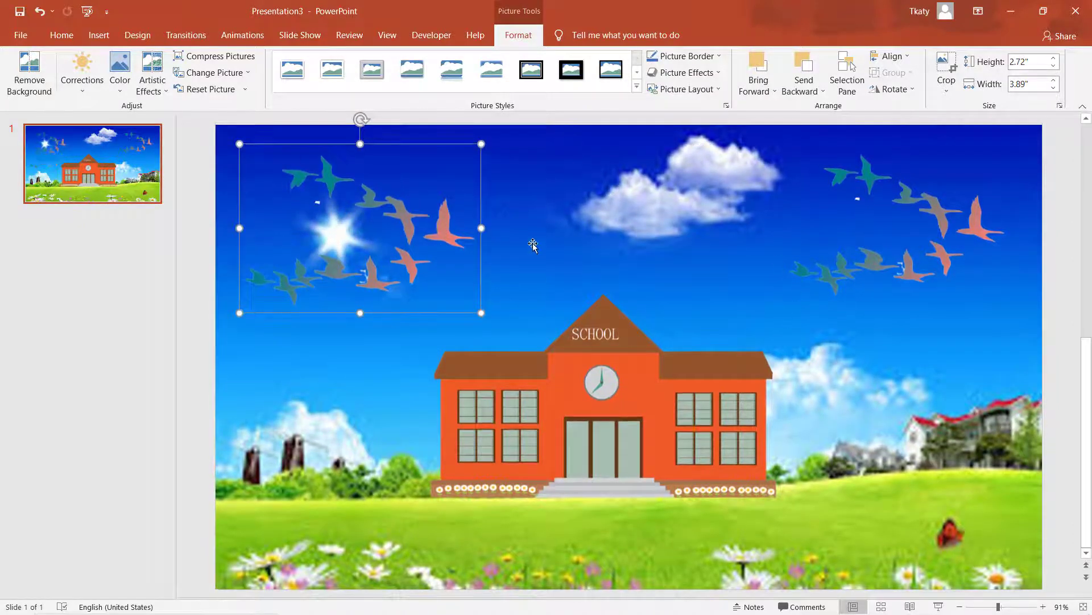
{"action": "left_click", "coordinate": [98, 35]}
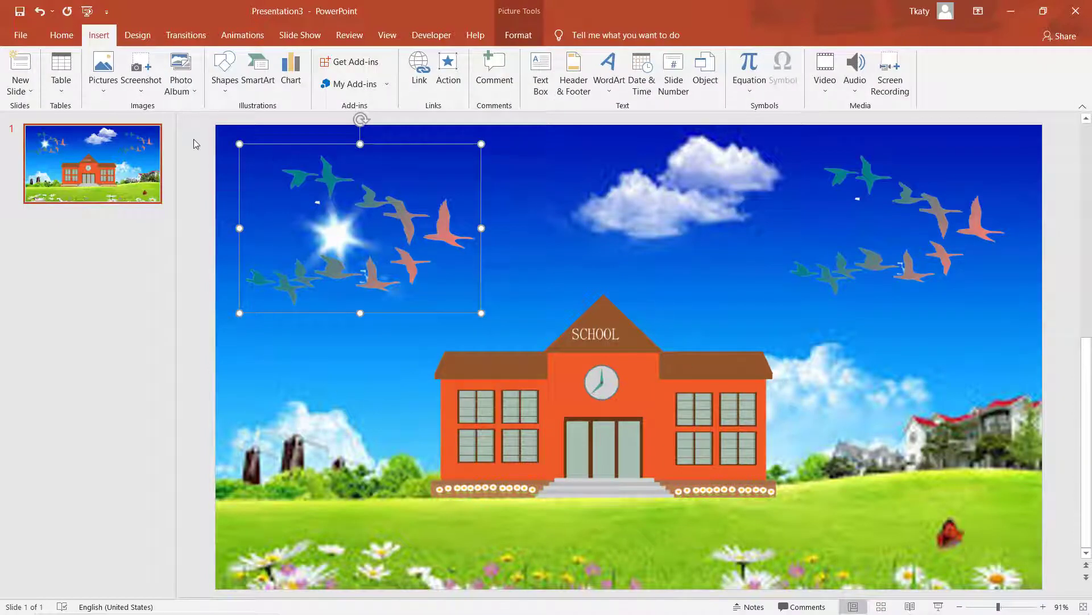
Insert picture '3' of the waving children, shrunk to 2.39" × 4.62" on the bottom-right grass
{"action": "left_click", "coordinate": [104, 92]}
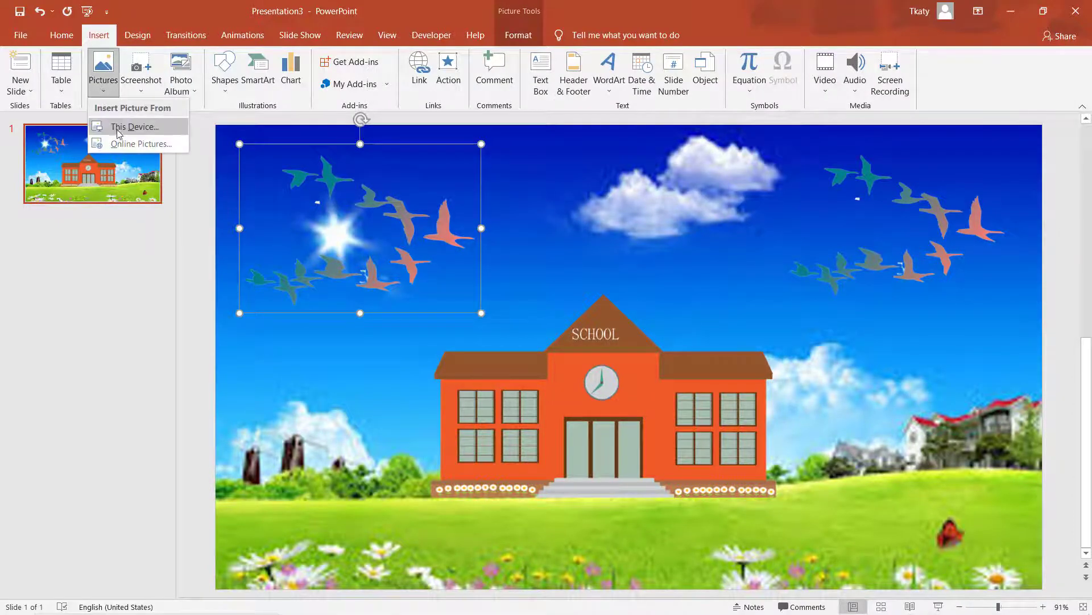
{"action": "left_click", "coordinate": [116, 129]}
{"action": "left_click", "coordinate": [496, 135]}
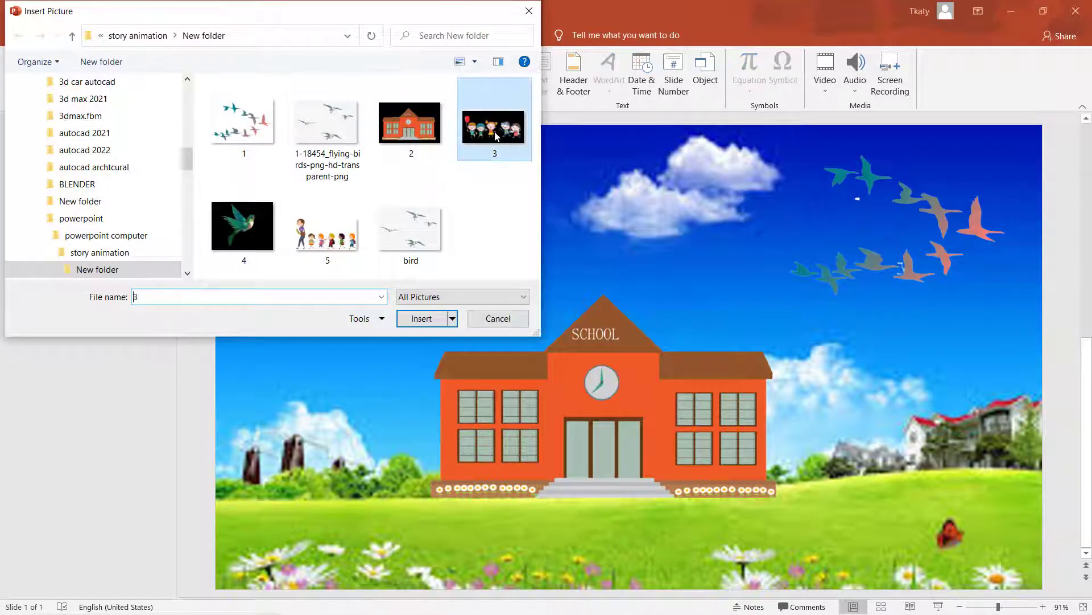
{"action": "left_click", "coordinate": [422, 322]}
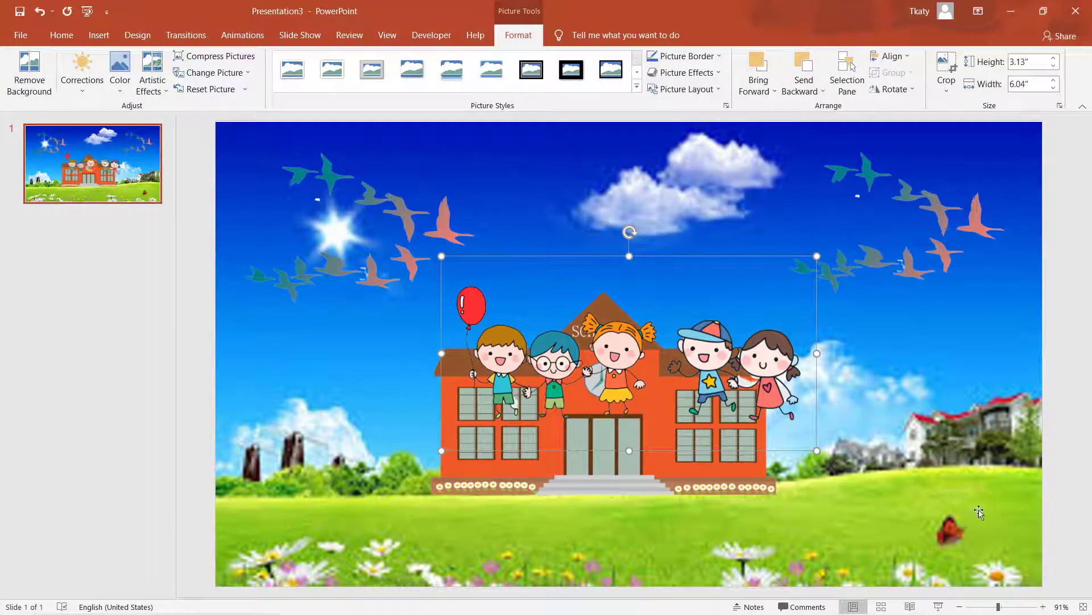
{"action": "left_click_drag", "start_coordinate": [699, 378], "coordinate": [923, 523]}
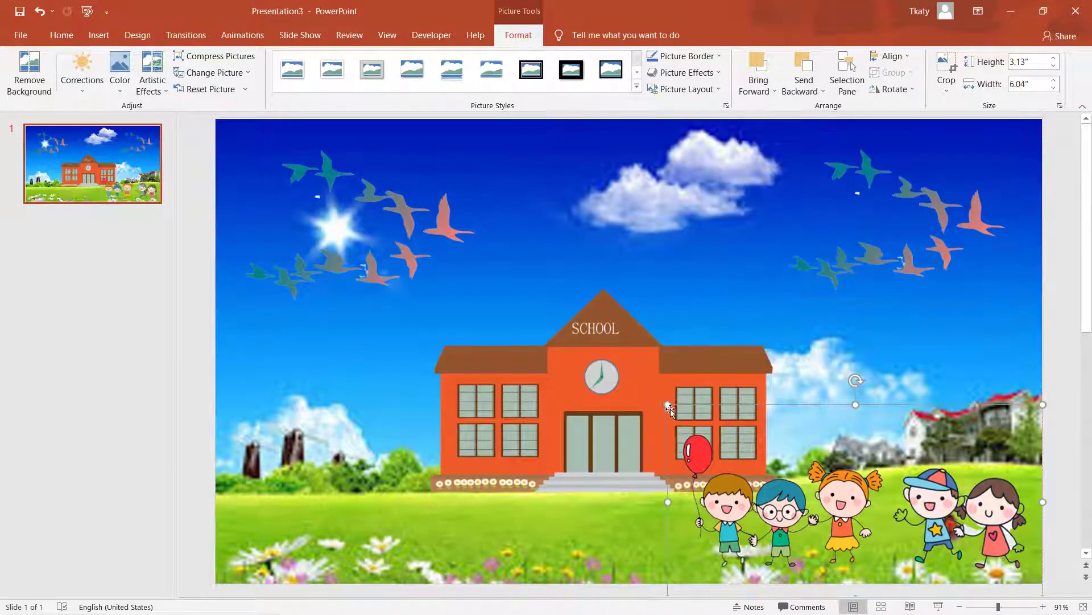
{"action": "left_click_drag", "start_coordinate": [686, 417], "coordinate": [751, 455]}
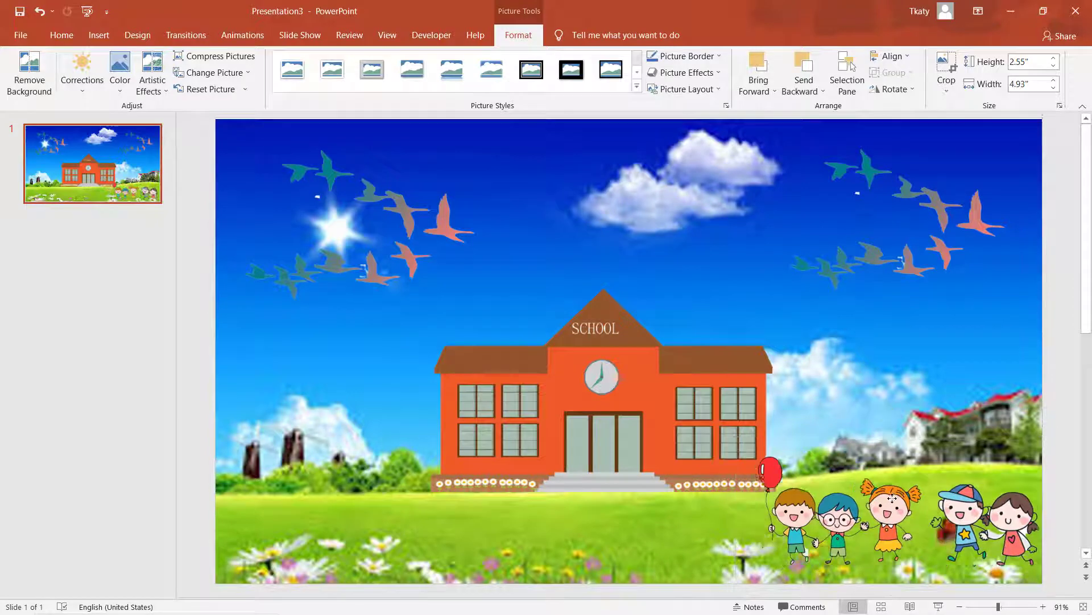
{"action": "mouse_move", "coordinate": [890, 498]}
{"action": "left_mouse_down"}
{"action": "mouse_move", "coordinate": [892, 487]}
{"action": "mouse_move", "coordinate": [883, 493]}
{"action": "left_mouse_up"}
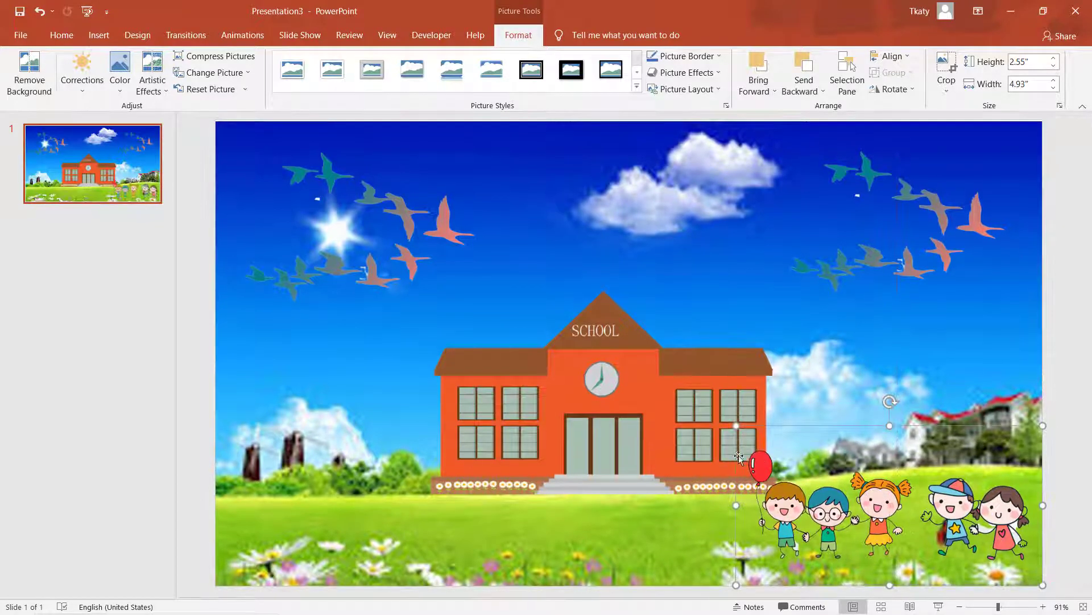
{"action": "left_click_drag", "start_coordinate": [735, 426], "coordinate": [756, 436]}
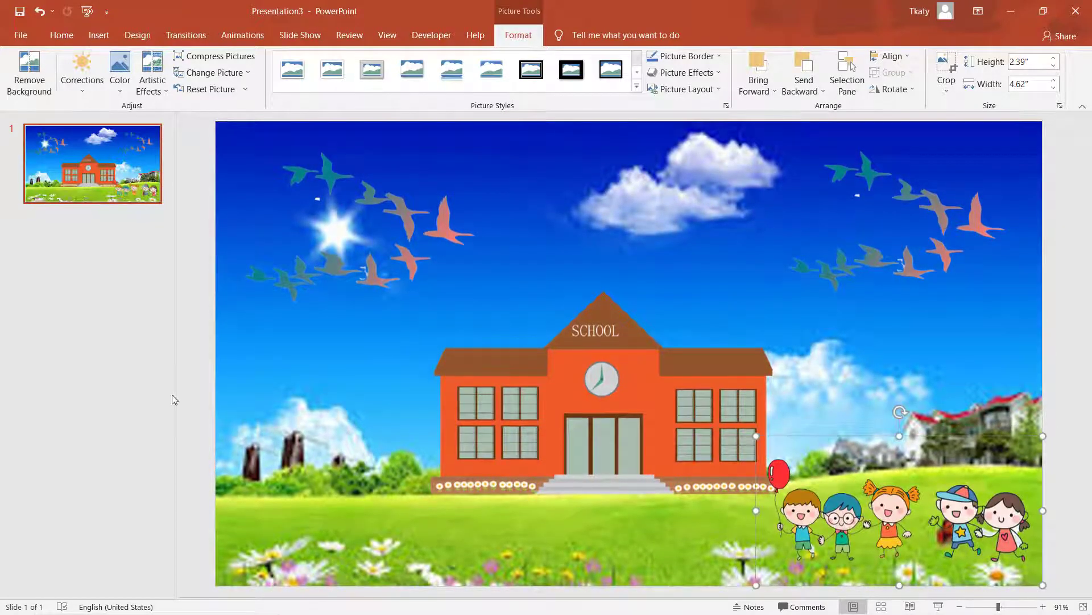
Insert picture '5' of the teacher with pupils and move it to the bottom-left grass
{"action": "left_click", "coordinate": [98, 35]}
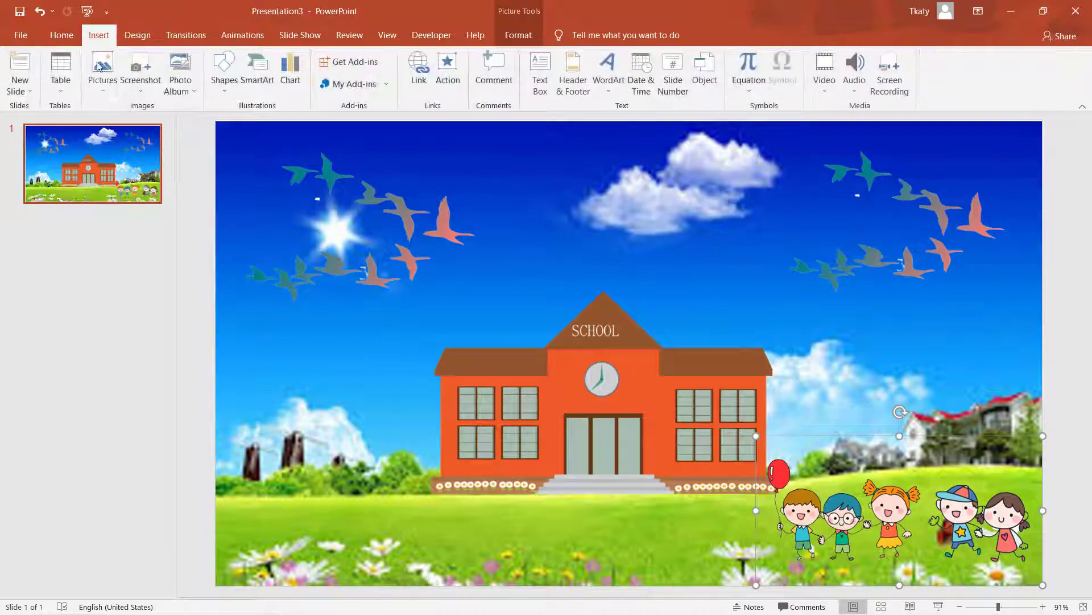
{"action": "left_click", "coordinate": [105, 93]}
{"action": "left_click", "coordinate": [102, 127]}
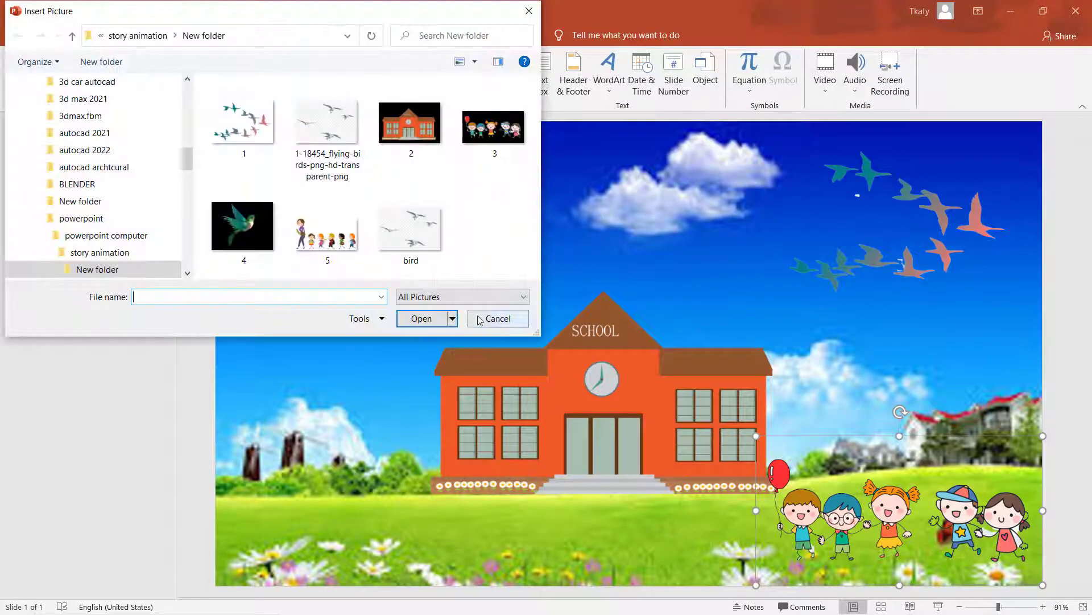
{"action": "left_click", "coordinate": [333, 242]}
{"action": "left_click", "coordinate": [424, 318]}
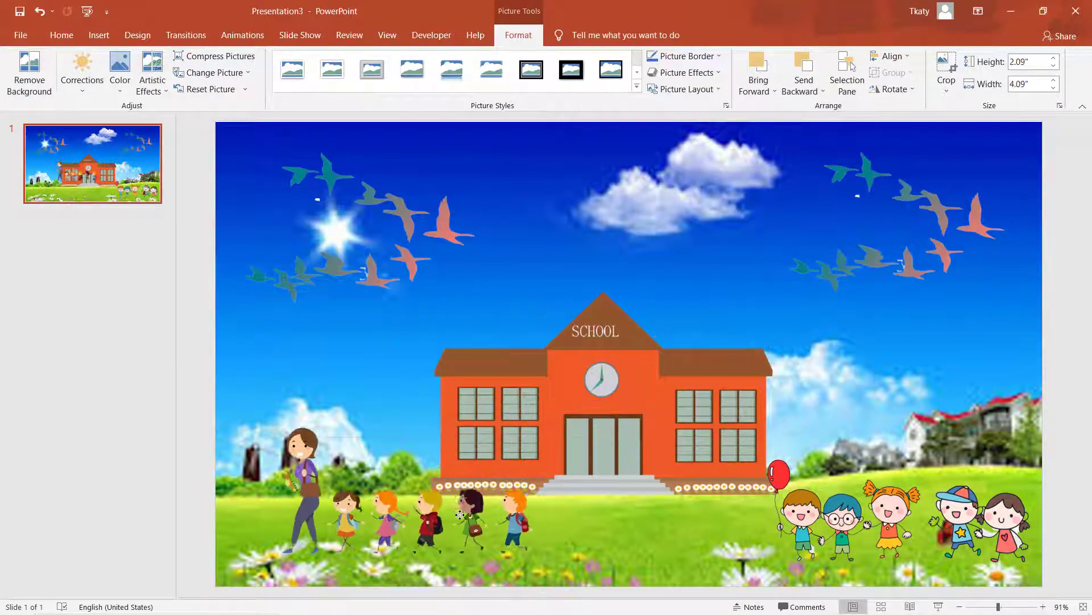
{"action": "mouse_move", "coordinate": [446, 522]}
{"action": "left_mouse_down"}
{"action": "mouse_move", "coordinate": [419, 517]}
{"action": "mouse_move", "coordinate": [433, 518]}
{"action": "left_mouse_up"}
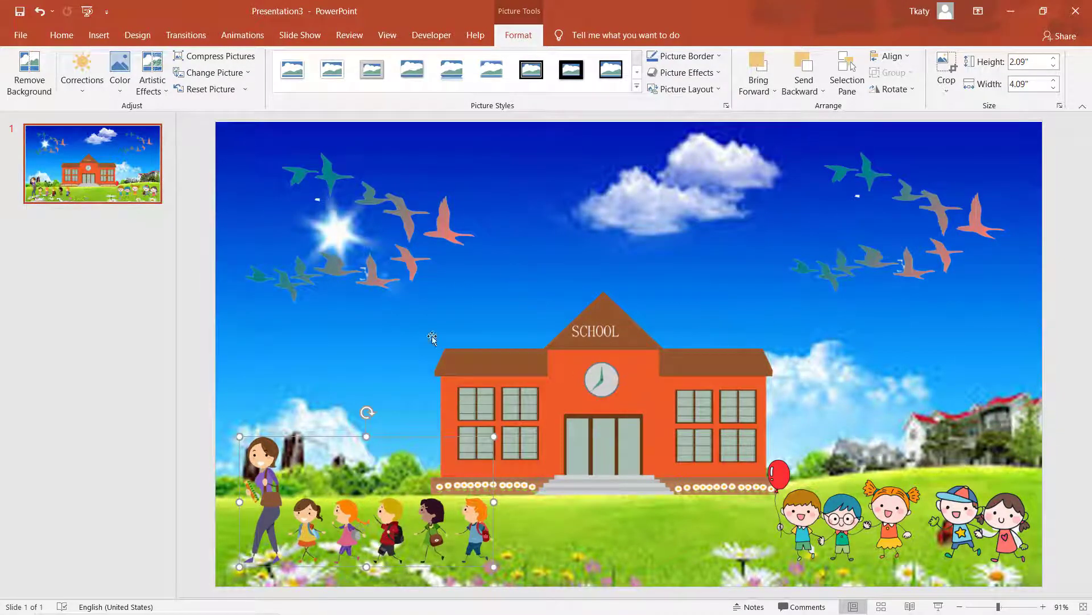
Insert hummingbird picture '4', shrink it to 0.74" × 0.95", and place it beside the school's left wall
{"action": "left_click", "coordinate": [99, 35]}
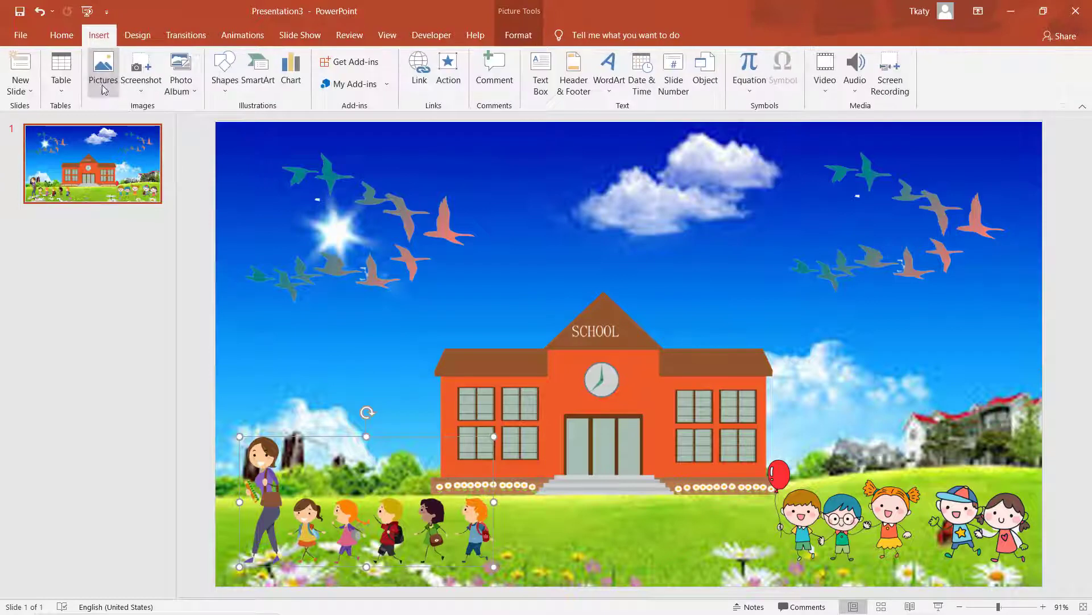
{"action": "left_click", "coordinate": [116, 92]}
{"action": "left_click", "coordinate": [117, 123]}
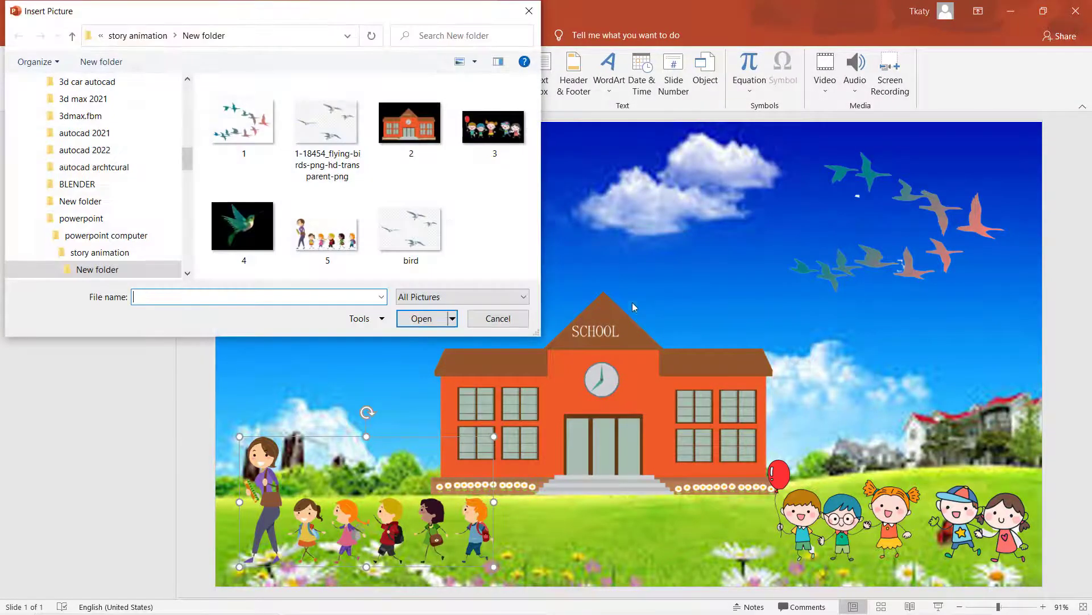
{"action": "left_click", "coordinate": [257, 249]}
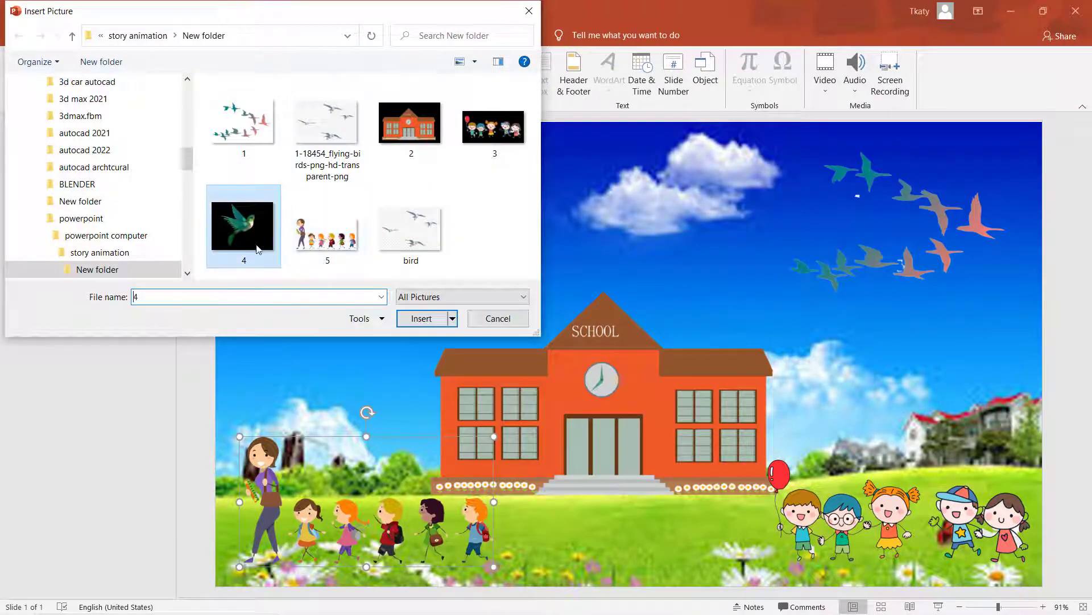
{"action": "left_click", "coordinate": [421, 319]}
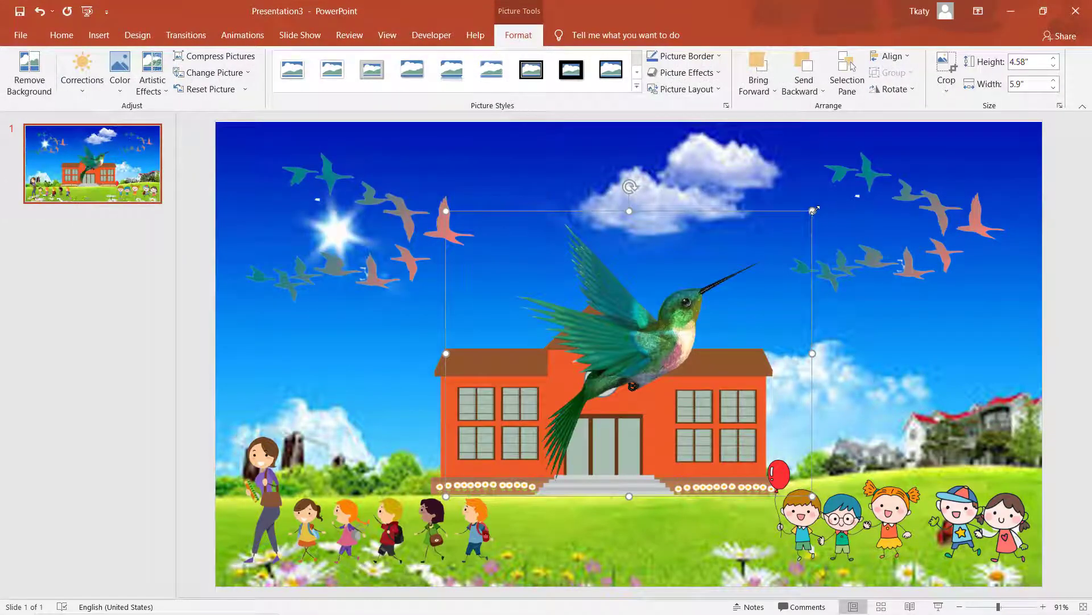
{"action": "left_click_drag", "start_coordinate": [812, 211], "coordinate": [492, 422]}
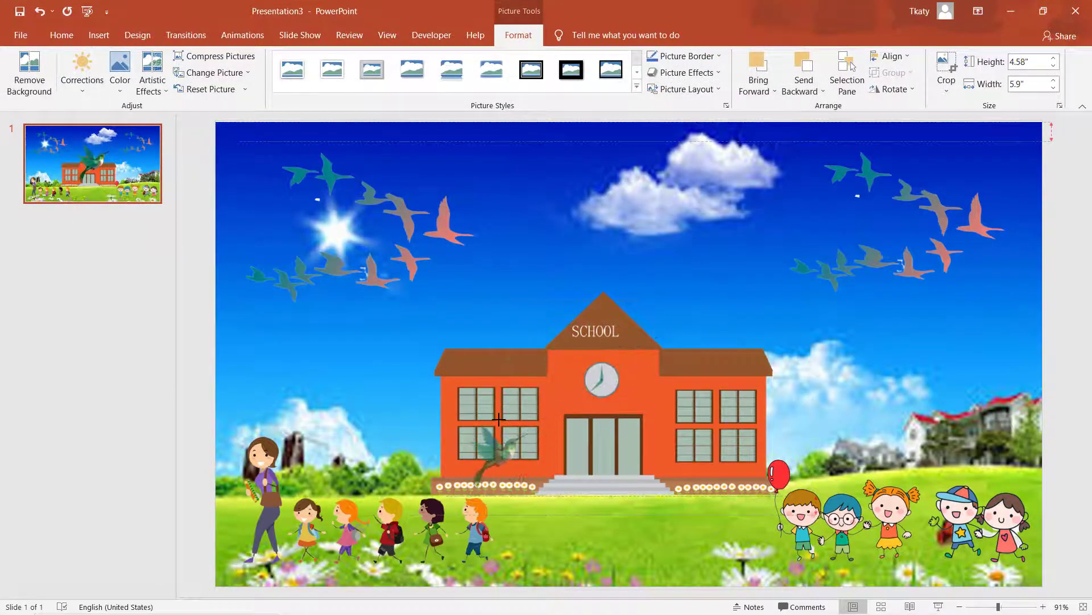
{"action": "mouse_move", "coordinate": [507, 459]}
{"action": "left_mouse_down"}
{"action": "mouse_move", "coordinate": [855, 441]}
{"action": "mouse_move", "coordinate": [853, 420]}
{"action": "mouse_move", "coordinate": [463, 370]}
{"action": "mouse_move", "coordinate": [375, 383]}
{"action": "mouse_move", "coordinate": [392, 394]}
{"action": "left_mouse_up"}
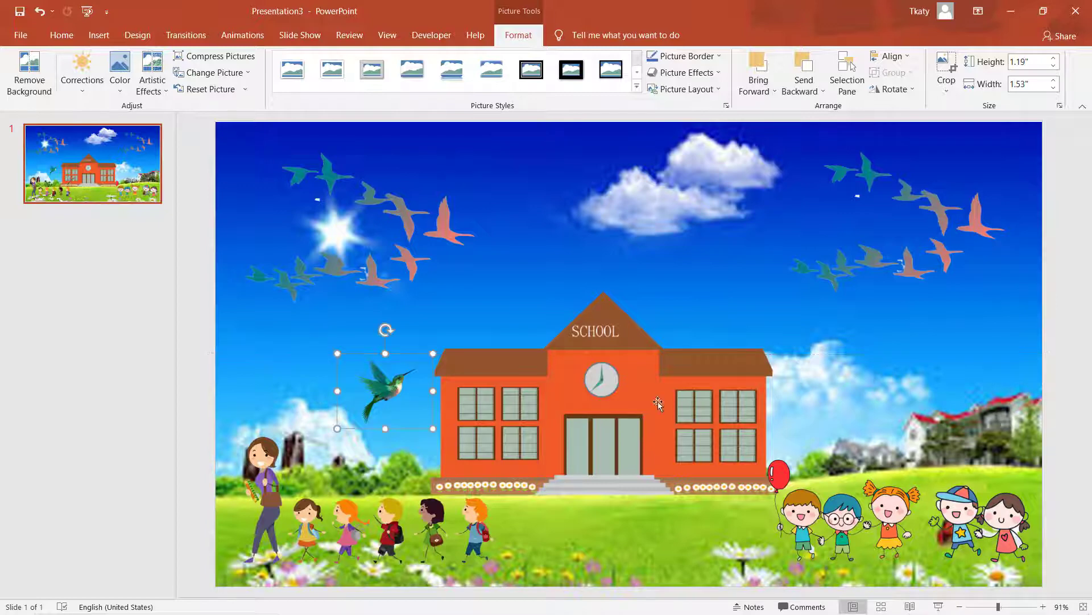
{"action": "left_click_drag", "start_coordinate": [402, 376], "coordinate": [401, 440]}
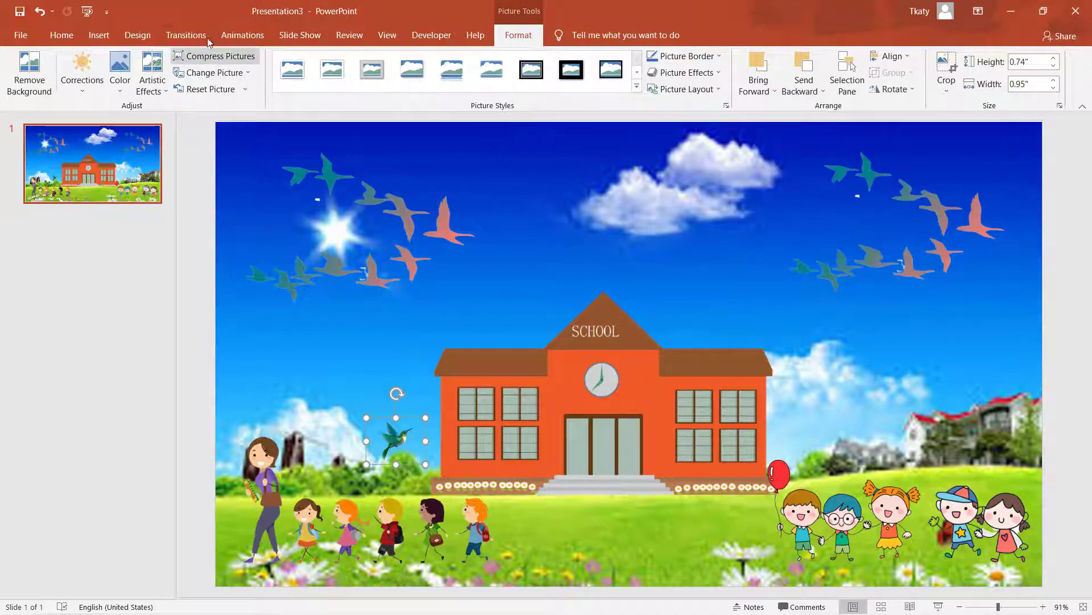
Give the upper-right bird flock a Lines motion path, direction Left, stretched diagonally up-left
{"action": "left_click", "coordinate": [243, 37]}
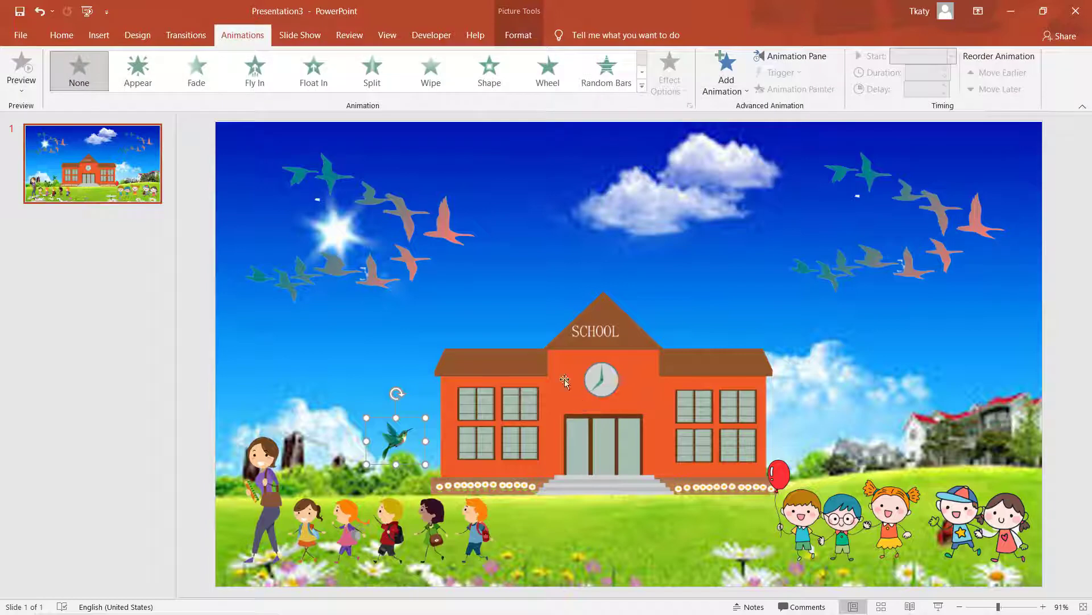
{"action": "left_click", "coordinate": [909, 275]}
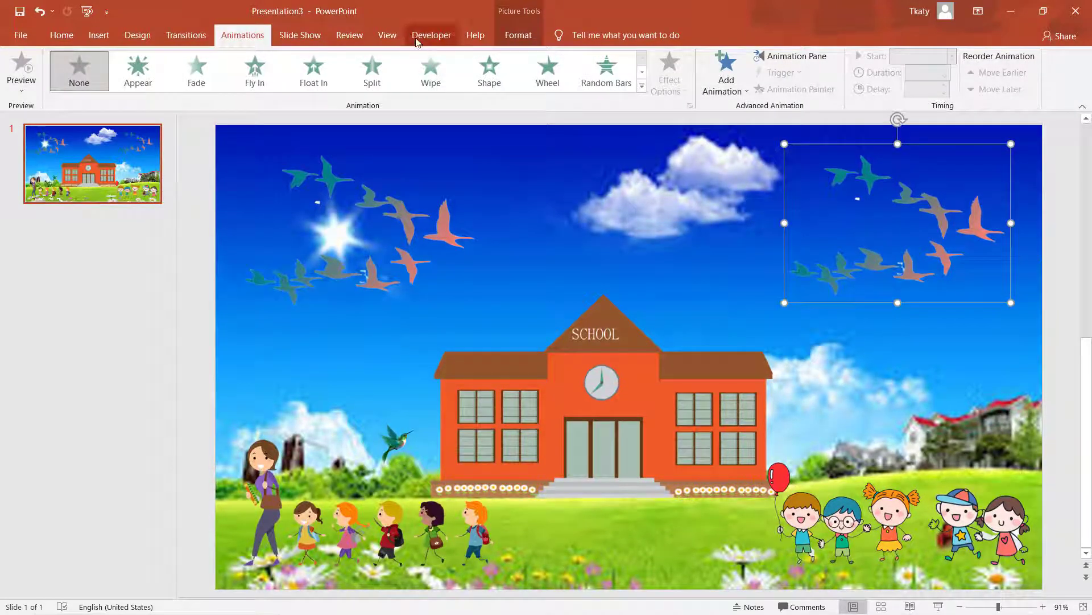
{"action": "left_click", "coordinate": [642, 86]}
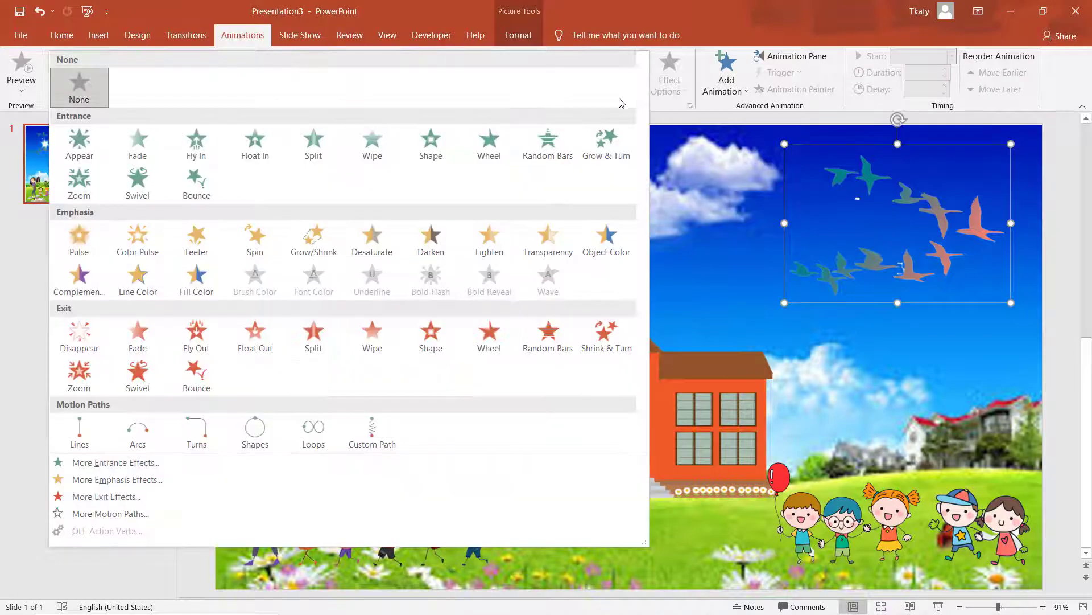
{"action": "left_click", "coordinate": [79, 433]}
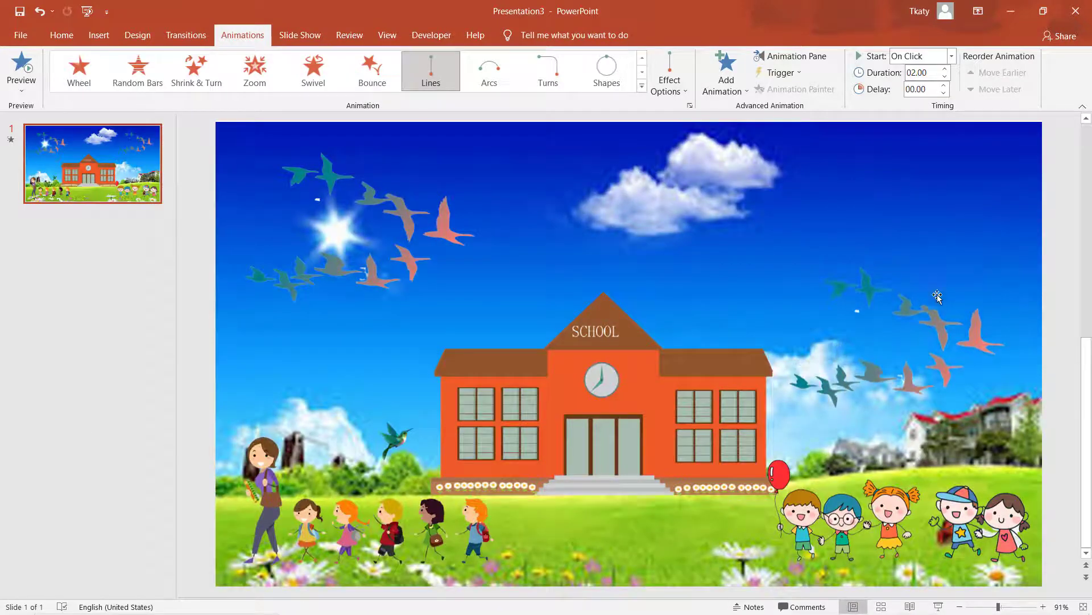
{"action": "left_click", "coordinate": [685, 94]}
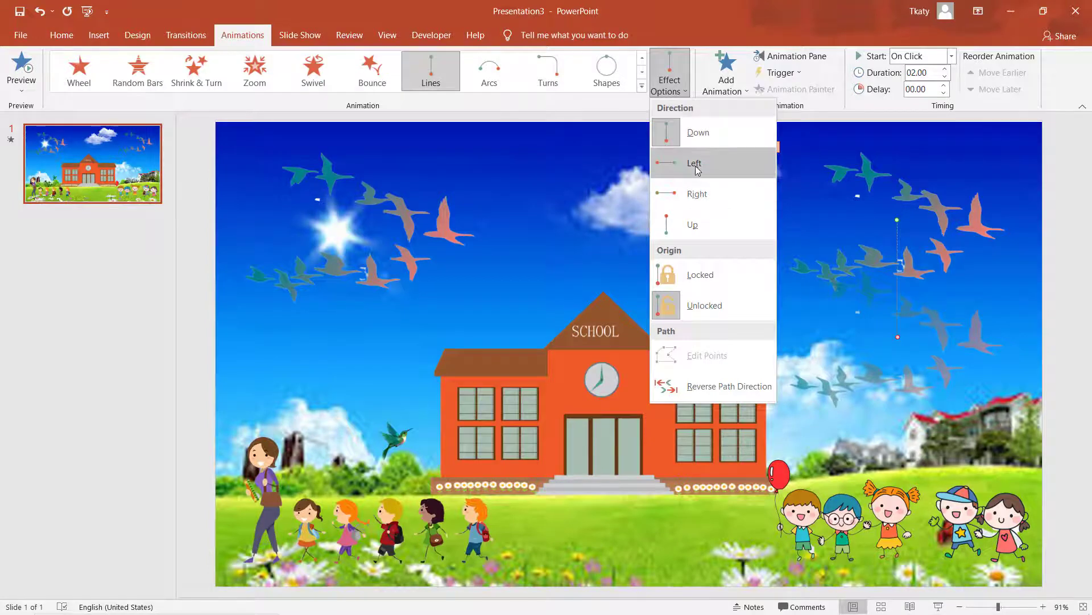
{"action": "left_click", "coordinate": [697, 166]}
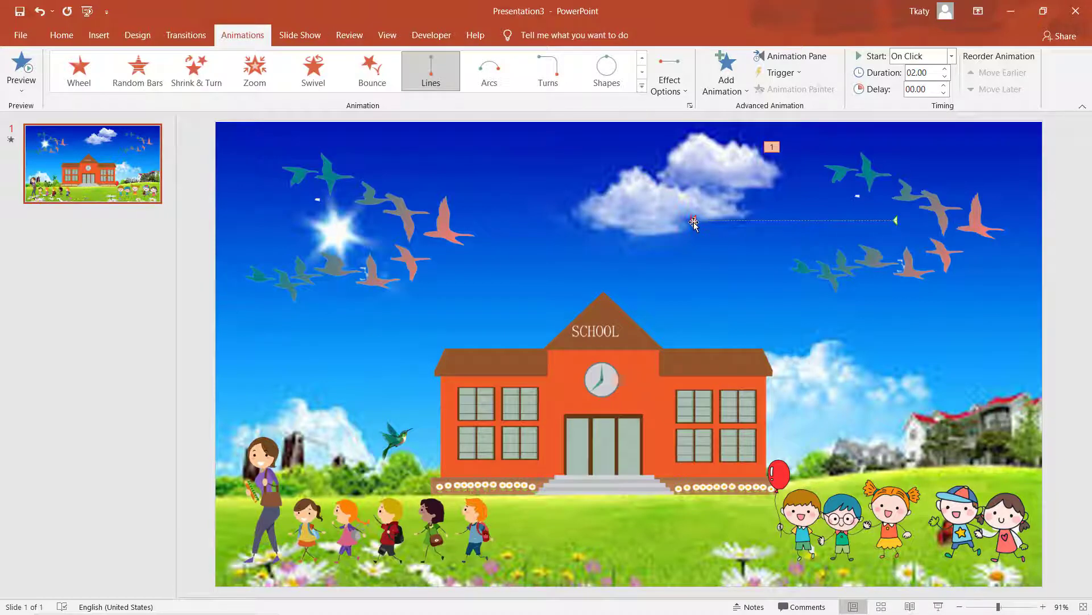
{"action": "left_click_drag", "start_coordinate": [693, 223], "coordinate": [742, 218]}
{"action": "left_click_drag", "start_coordinate": [923, 213], "coordinate": [934, 292]}
{"action": "mouse_move", "coordinate": [713, 214]}
{"action": "left_mouse_down"}
{"action": "mouse_move", "coordinate": [587, 88]}
{"action": "mouse_move", "coordinate": [486, 75]}
{"action": "left_mouse_up"}
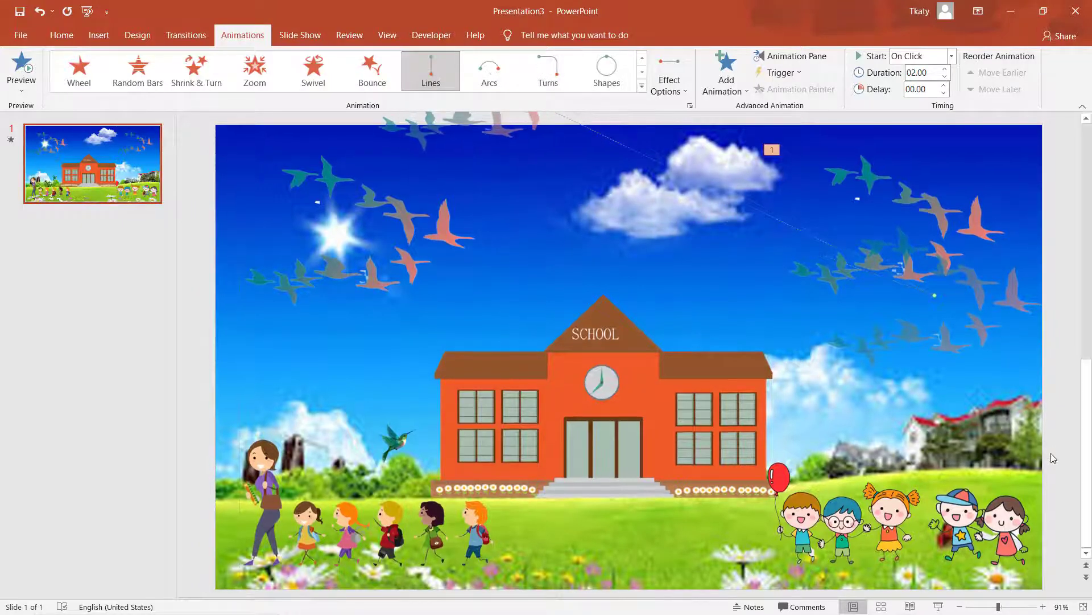
{"action": "left_click", "coordinate": [408, 266]}
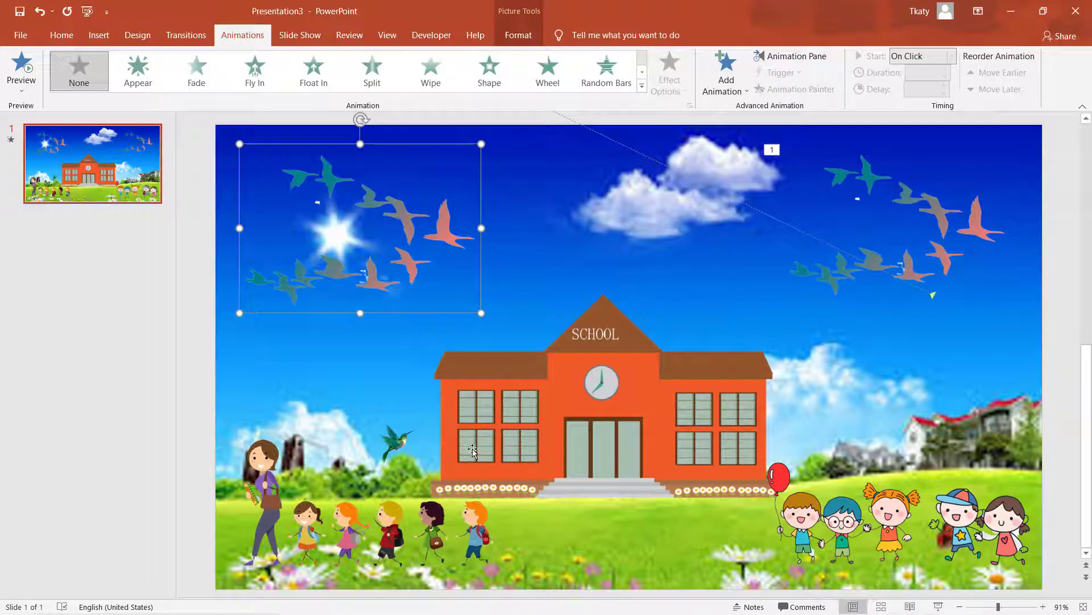
Apply a Lines motion path with direction Left to the left flock, ending up-left off the slide
{"action": "left_click", "coordinate": [641, 86]}
{"action": "left_click", "coordinate": [79, 431]}
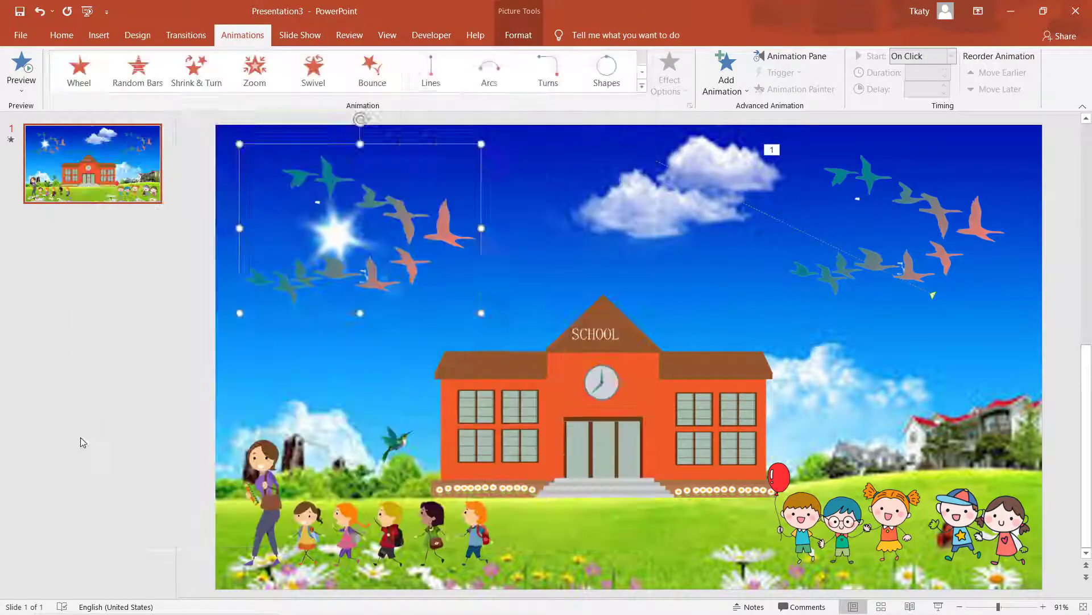
{"action": "left_click", "coordinate": [667, 90]}
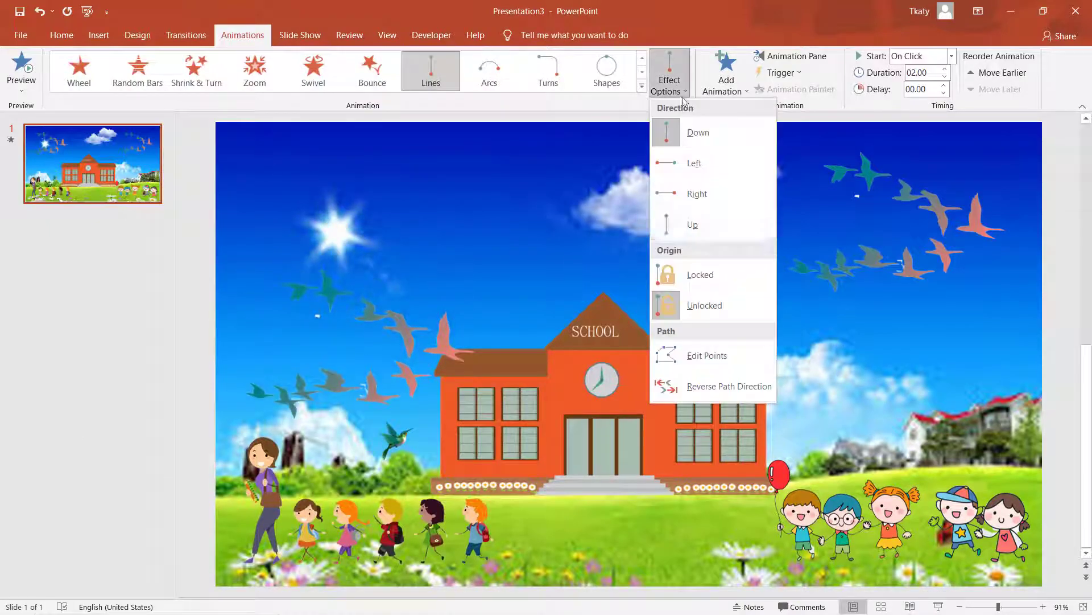
{"action": "left_click", "coordinate": [702, 164]}
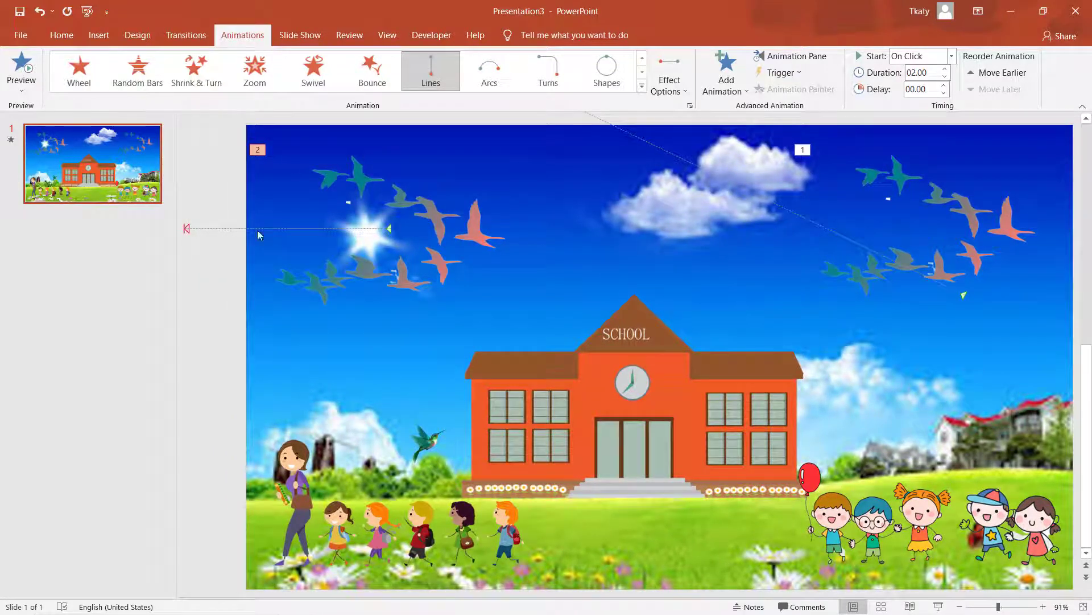
{"action": "left_click", "coordinate": [386, 230]}
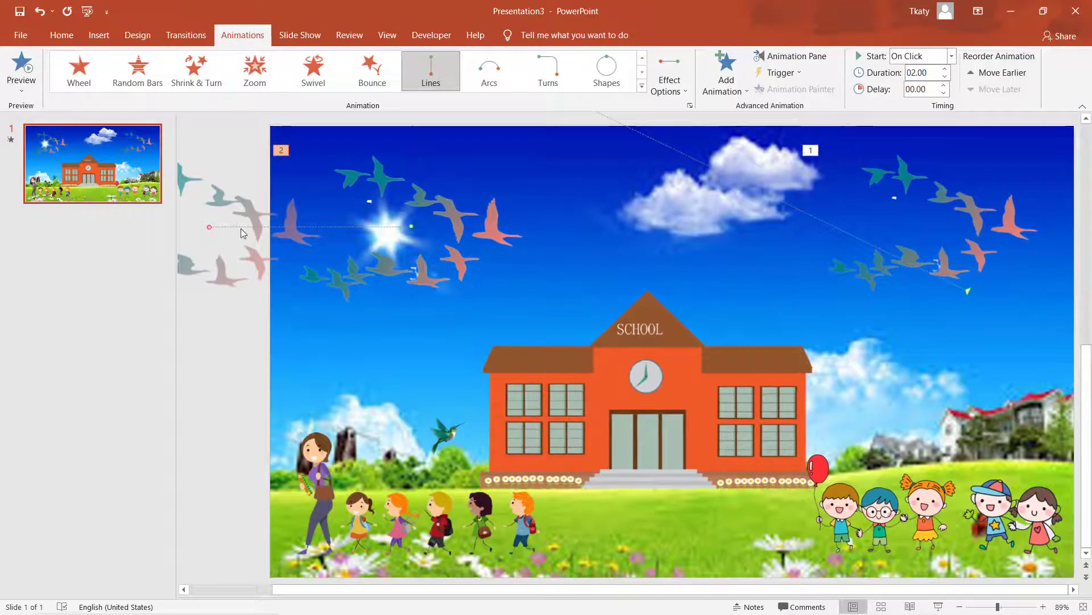
{"action": "left_click_drag", "start_coordinate": [209, 226], "coordinate": [251, 144]}
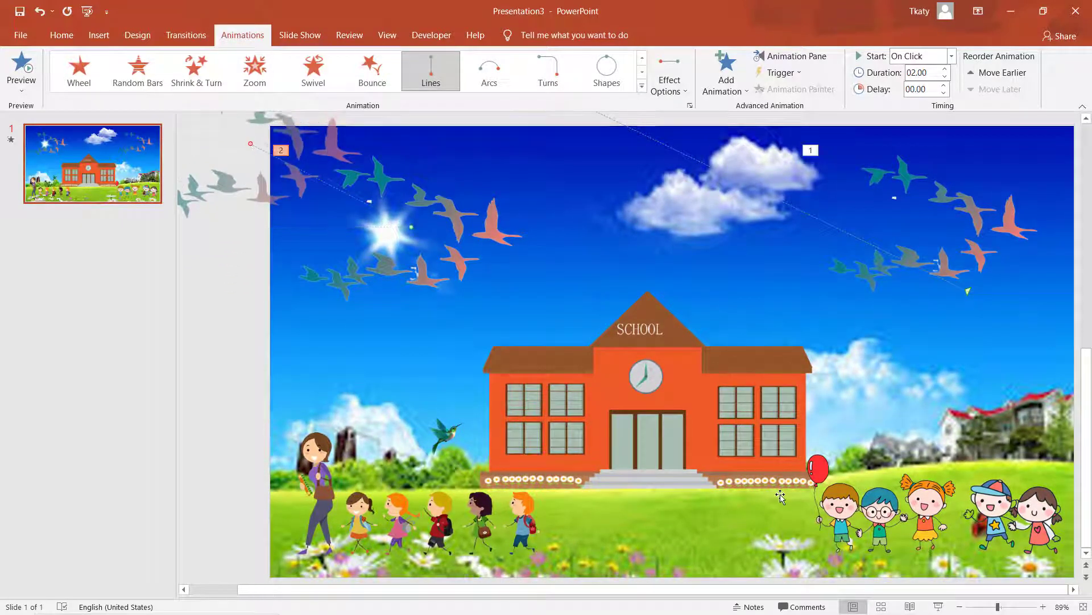
{"action": "left_click", "coordinate": [447, 438]}
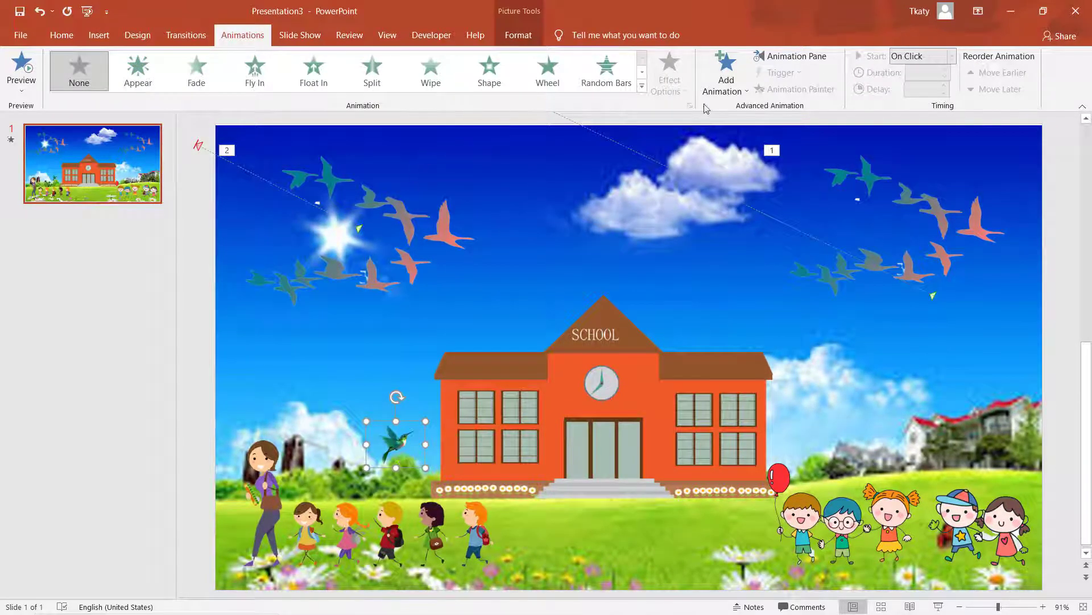
Apply a Lines motion path (direction Right) to the hummingbird, ending at the school roof peak
{"action": "left_click", "coordinate": [642, 86]}
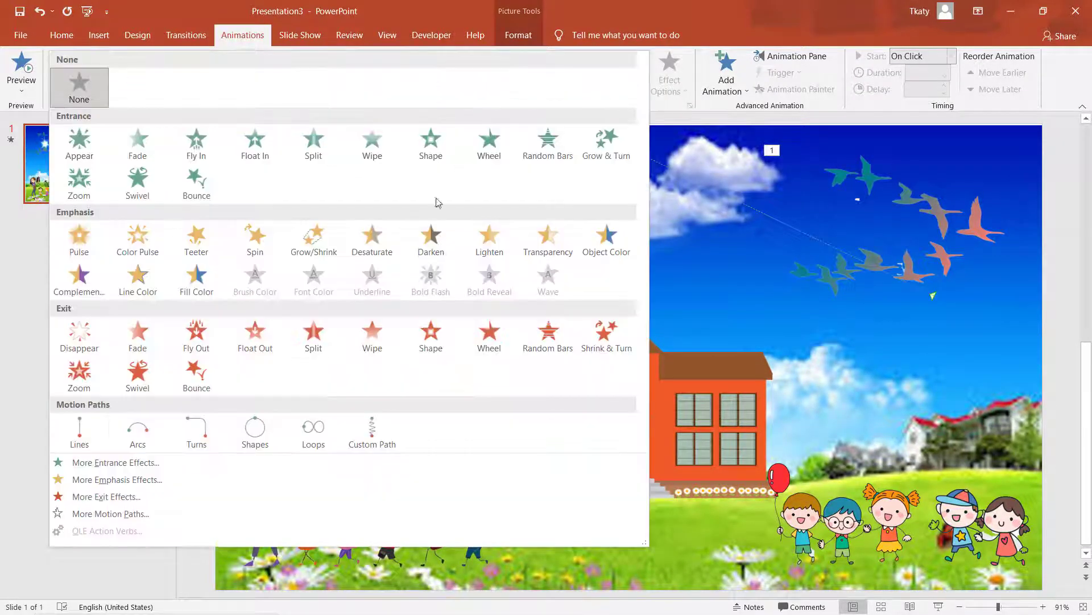
{"action": "left_click", "coordinate": [79, 436]}
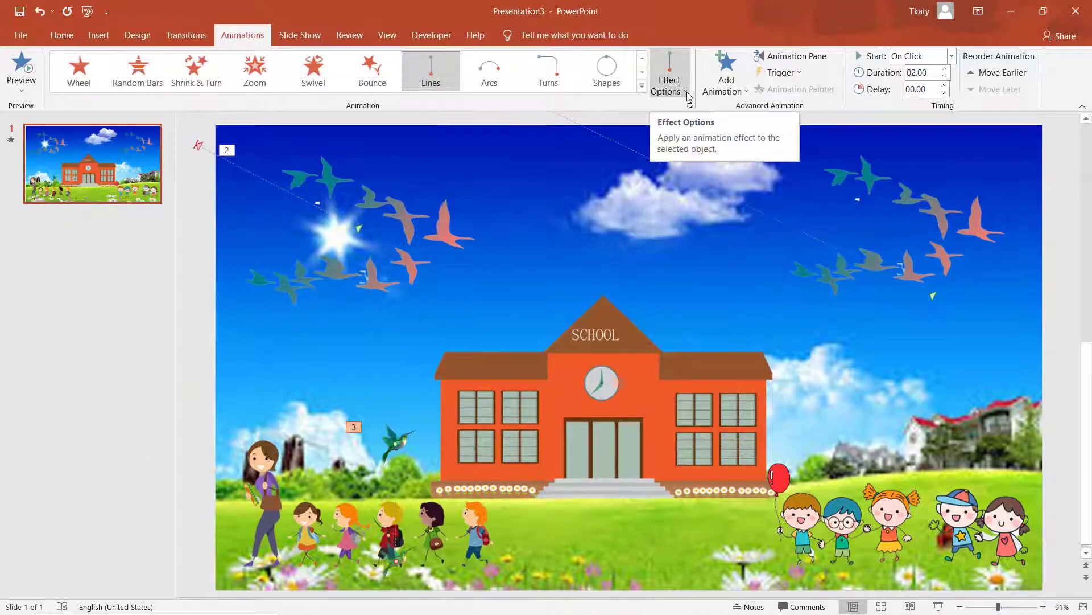
{"action": "left_click", "coordinate": [686, 91]}
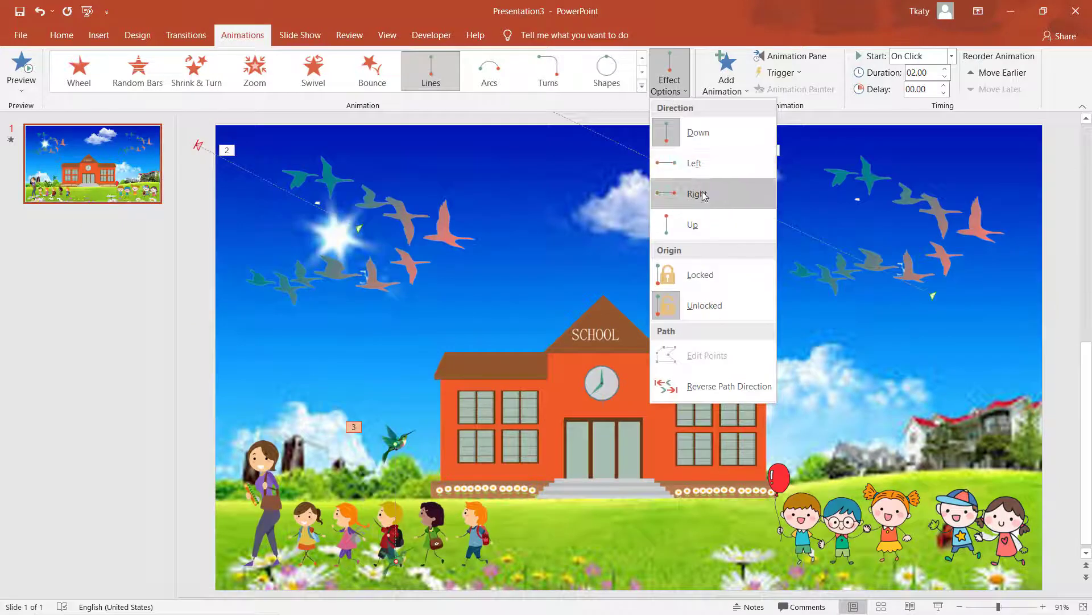
{"action": "left_click", "coordinate": [703, 197]}
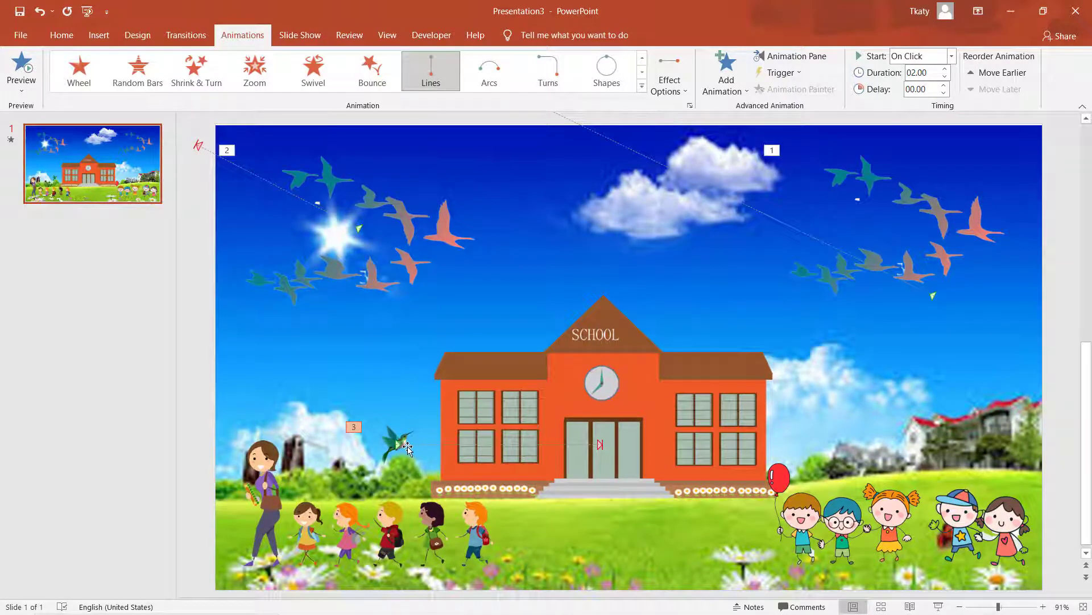
{"action": "left_click", "coordinate": [407, 450]}
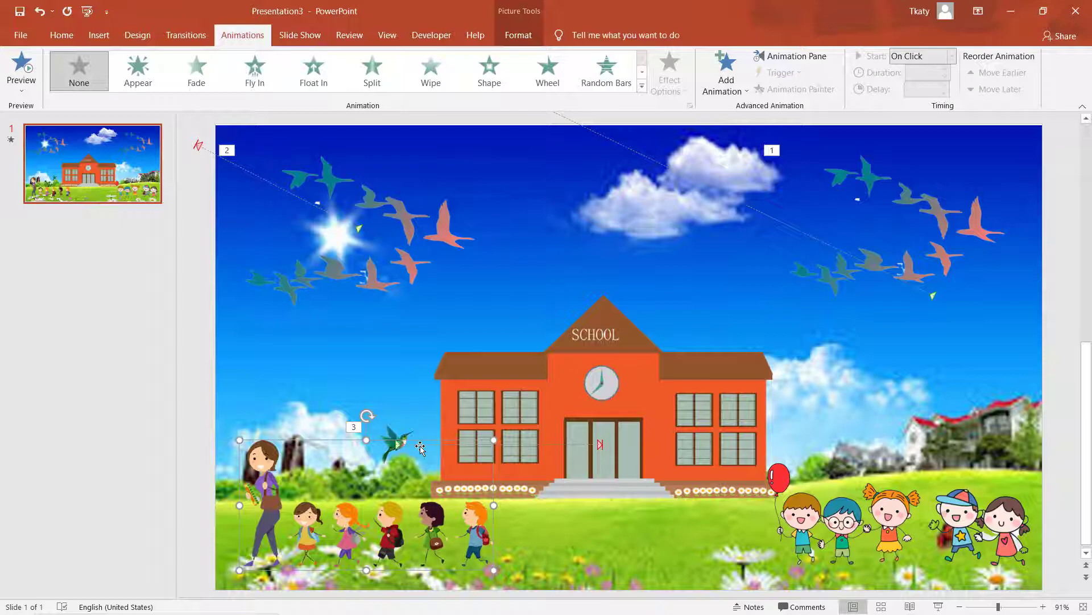
{"action": "left_click", "coordinate": [415, 446]}
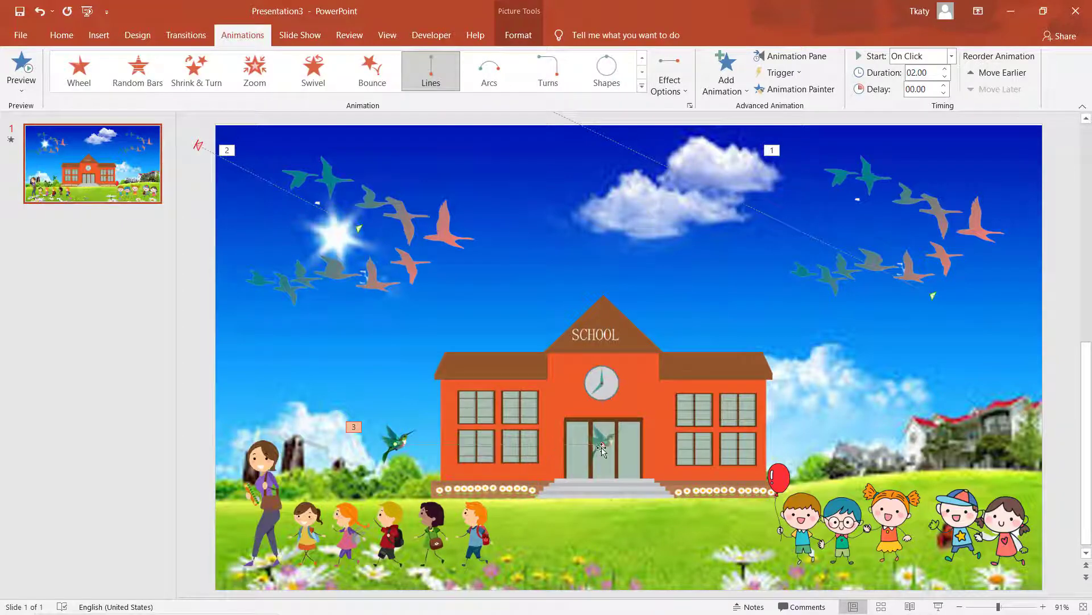
{"action": "mouse_move", "coordinate": [604, 446]}
{"action": "left_mouse_down"}
{"action": "mouse_move", "coordinate": [679, 297]}
{"action": "mouse_move", "coordinate": [708, 305]}
{"action": "left_mouse_up"}
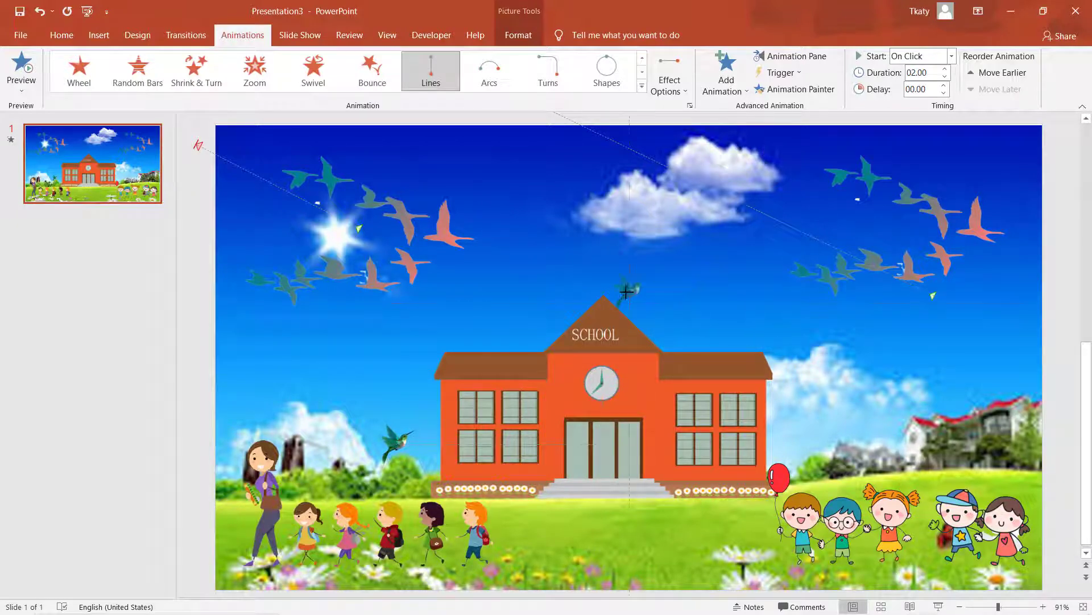
{"action": "left_click_drag", "start_coordinate": [708, 305], "coordinate": [602, 288]}
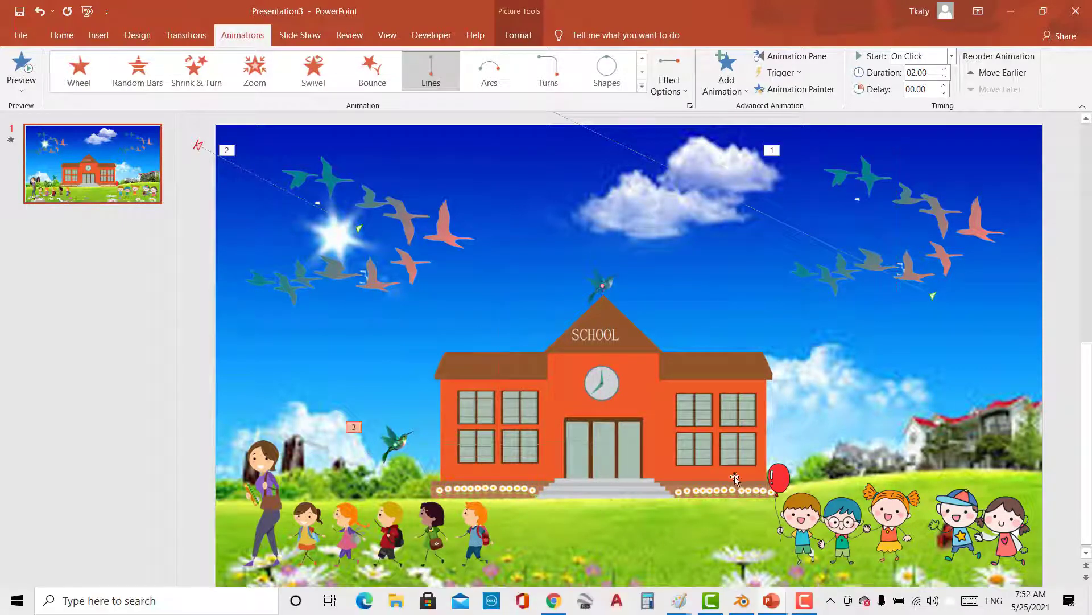
{"action": "left_click", "coordinate": [888, 530]}
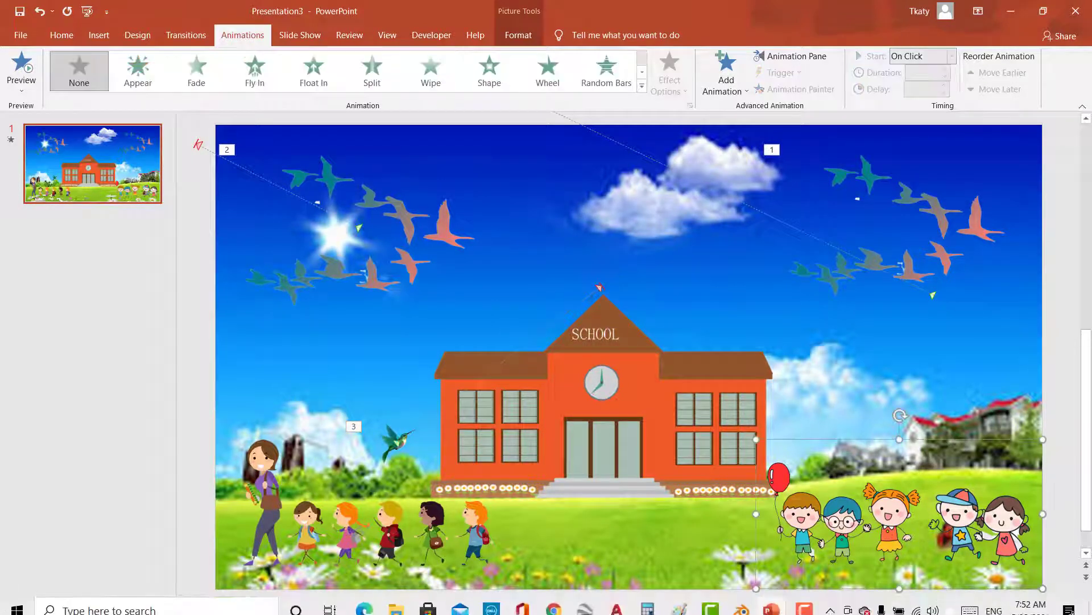
Apply the Teeter emphasis effect to the right-hand children picture as animation 4
{"action": "left_click", "coordinate": [641, 87]}
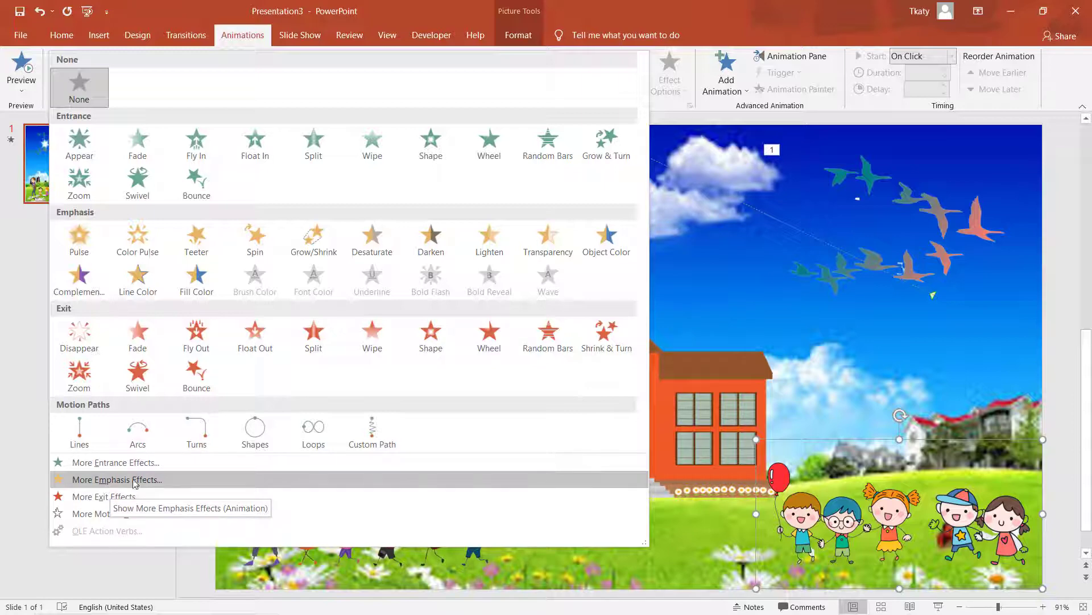
{"action": "left_click", "coordinate": [113, 483]}
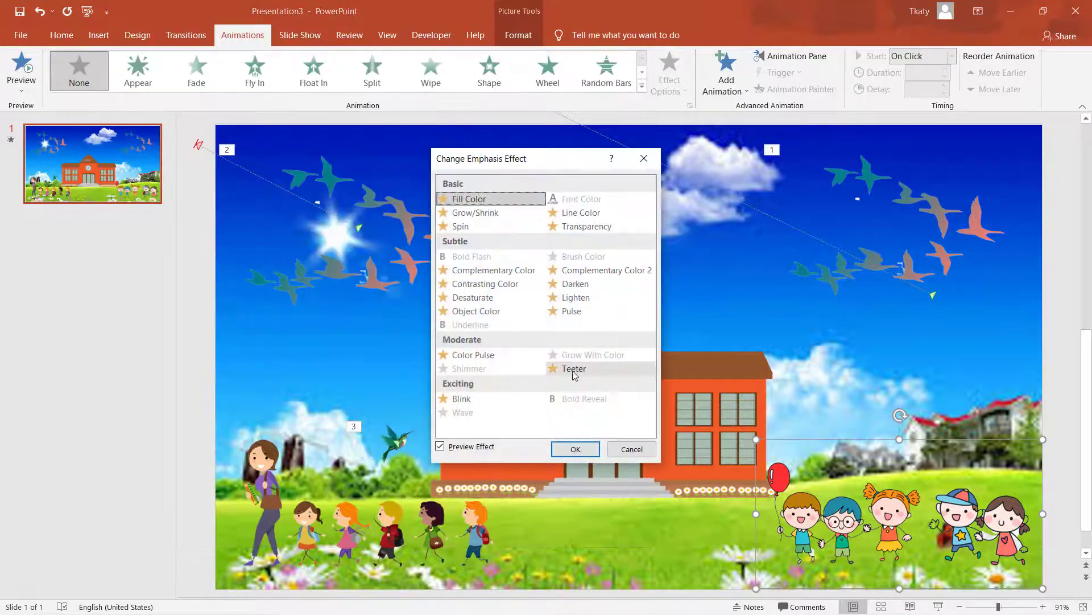
{"action": "left_click", "coordinate": [583, 373]}
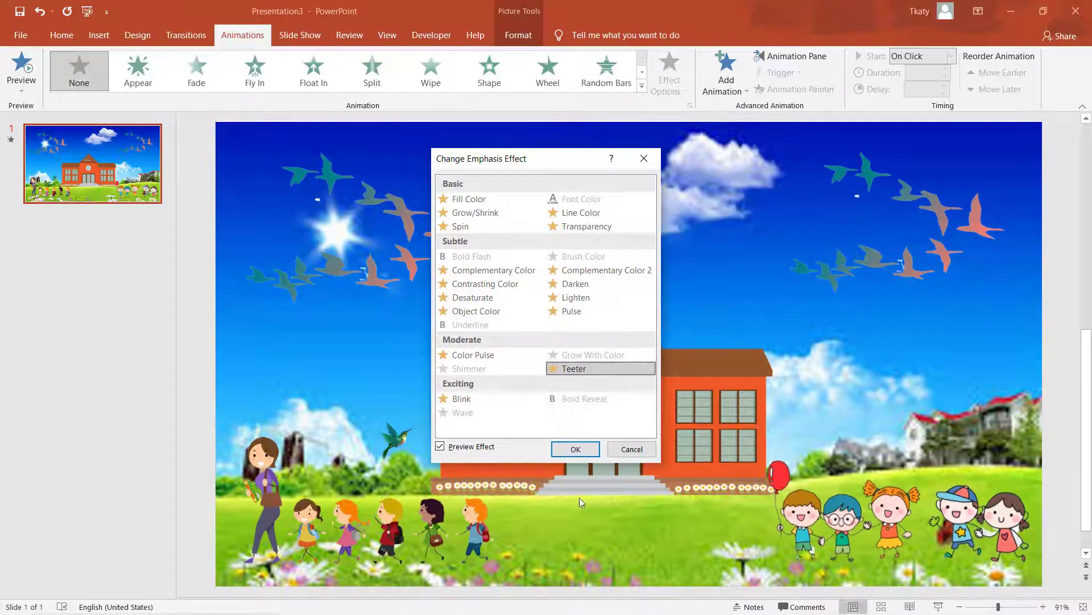
{"action": "left_click", "coordinate": [576, 449]}
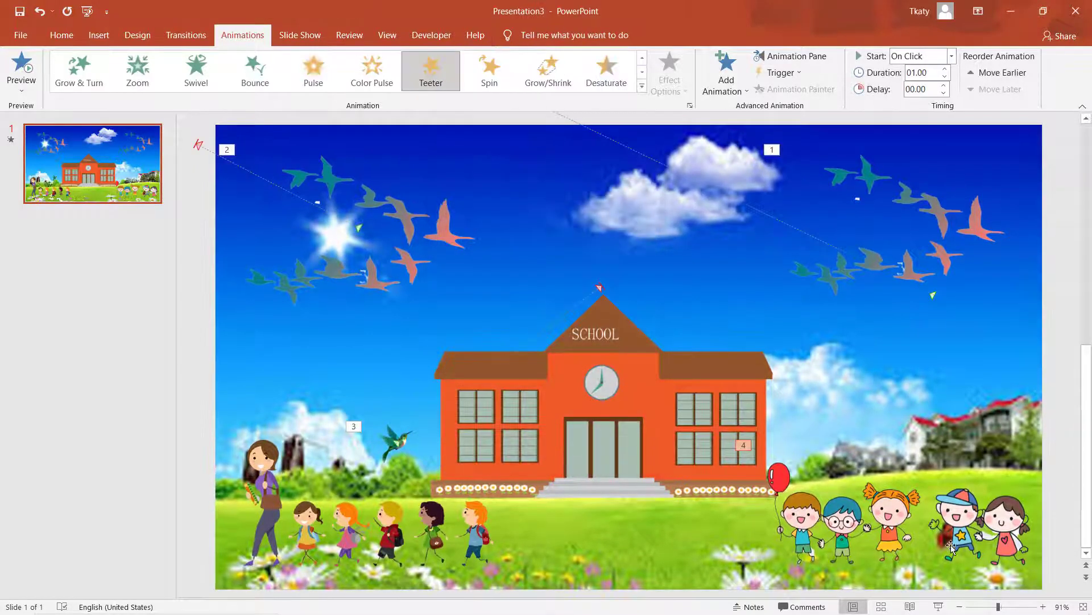
{"action": "left_click", "coordinate": [438, 543]}
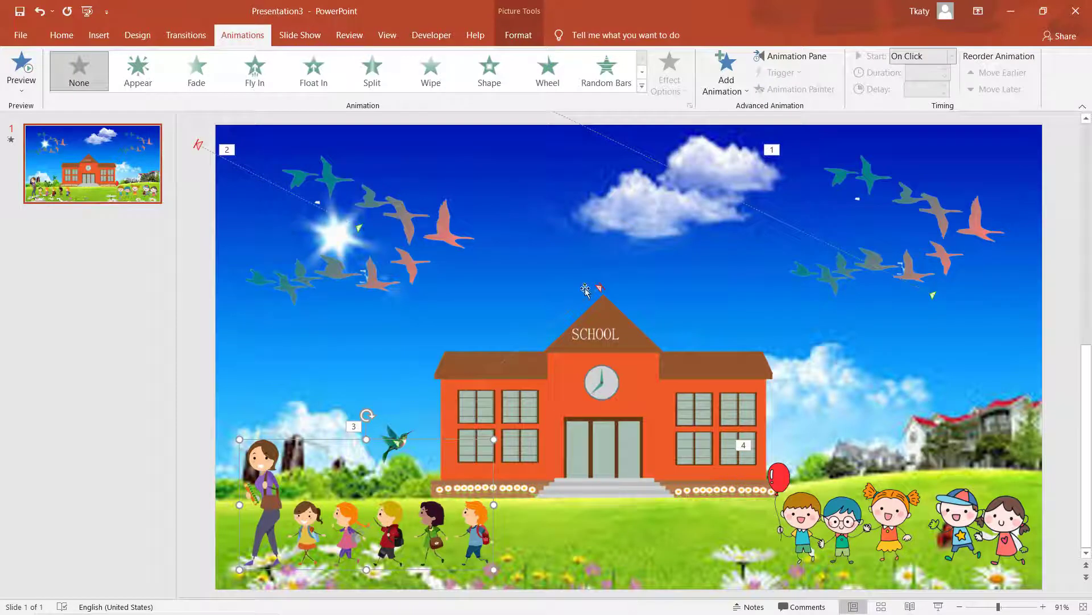
Give the teacher-and-children group a leftward Lines motion path ending past the slide's left edge
{"action": "left_click", "coordinate": [642, 86]}
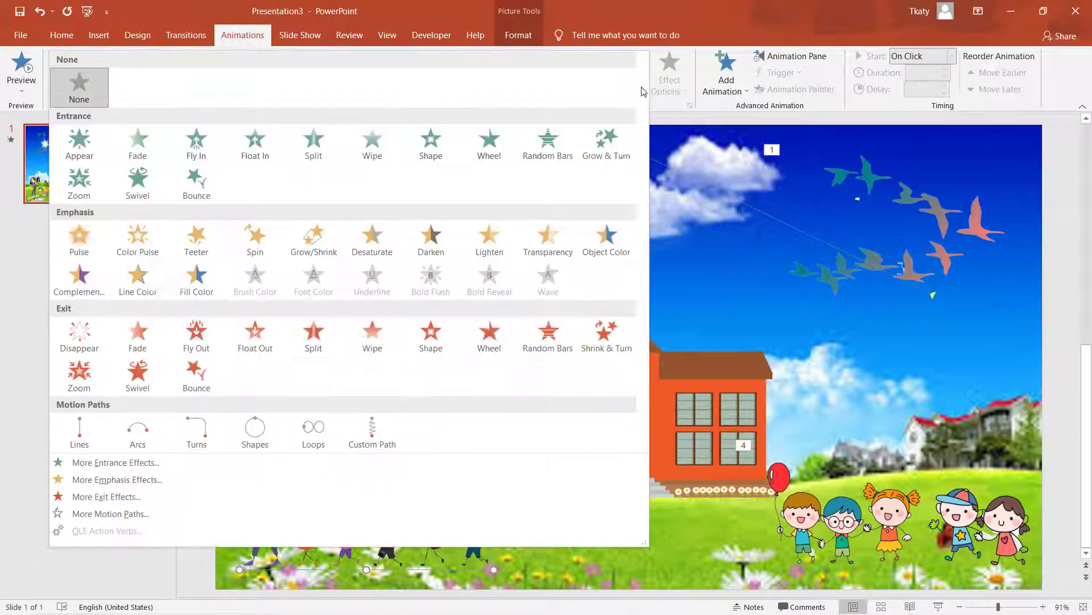
{"action": "left_click", "coordinate": [81, 437]}
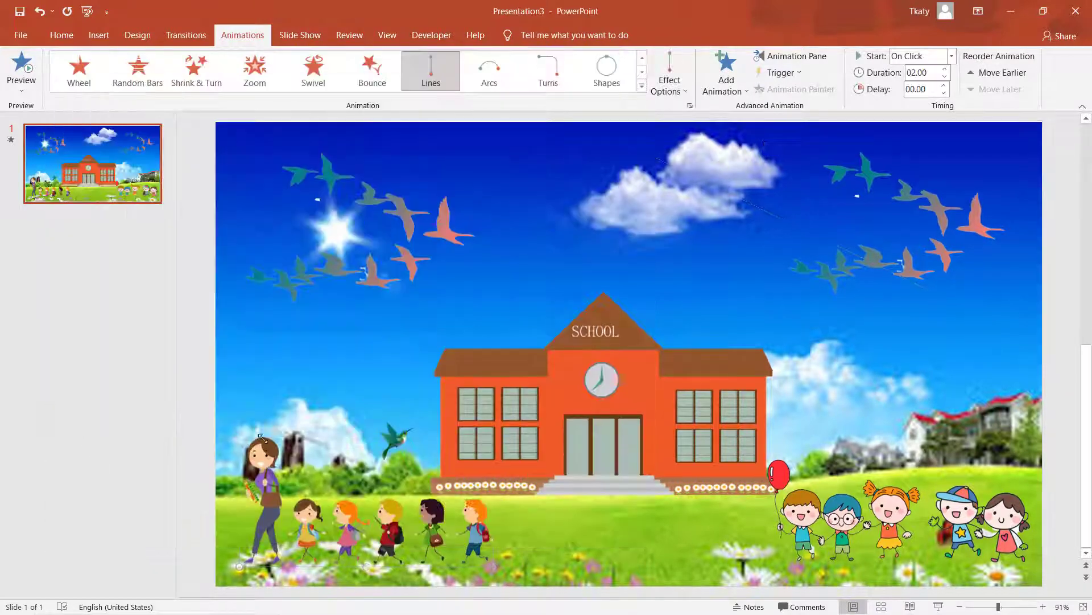
{"action": "left_click", "coordinate": [687, 94]}
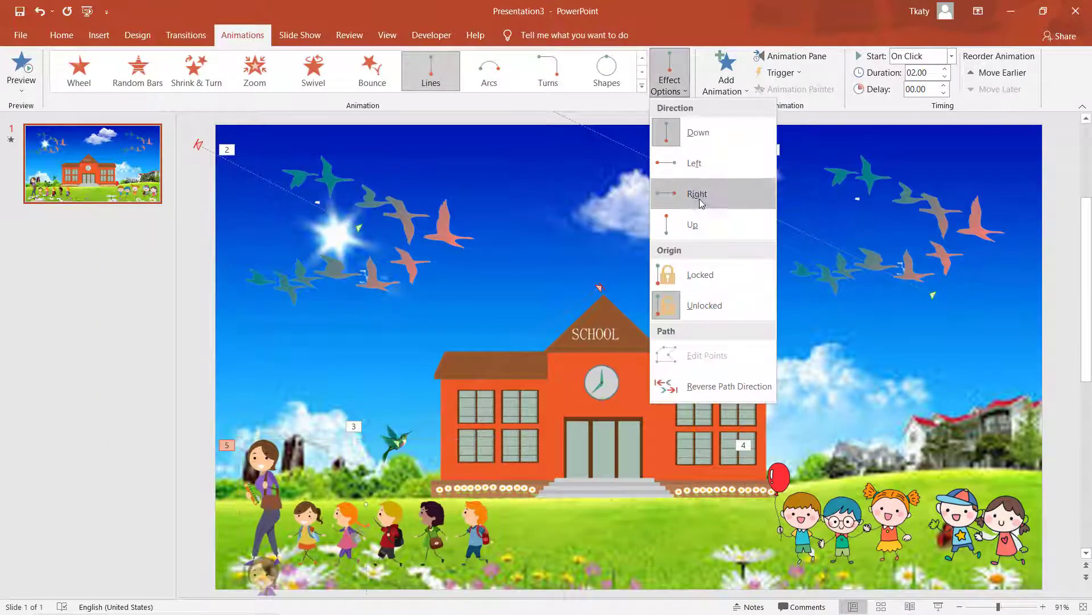
{"action": "left_click", "coordinate": [694, 163]}
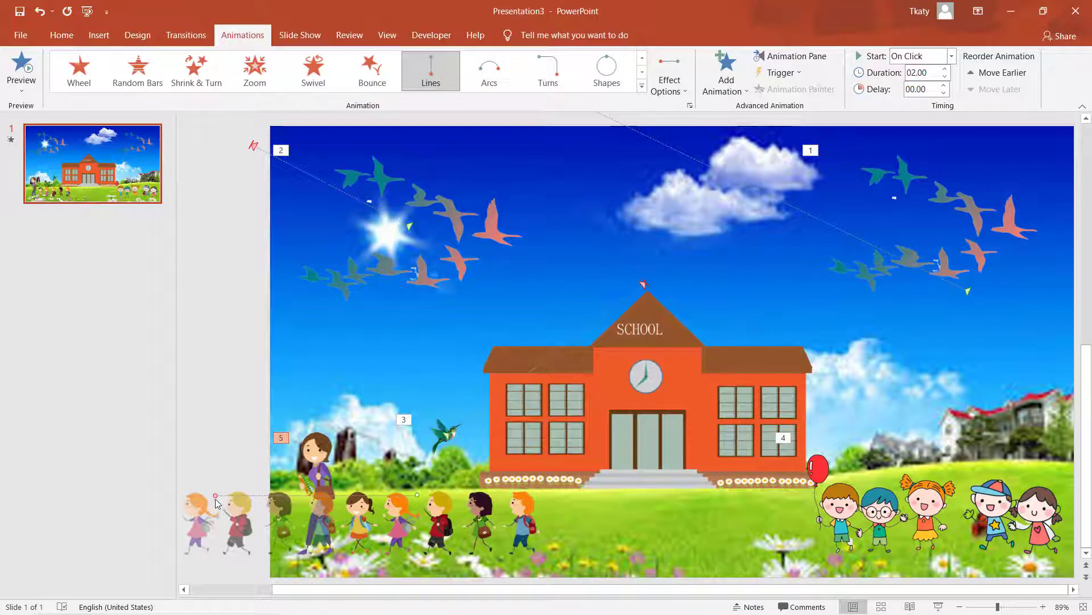
{"action": "left_click_drag", "start_coordinate": [215, 495], "coordinate": [154, 489]}
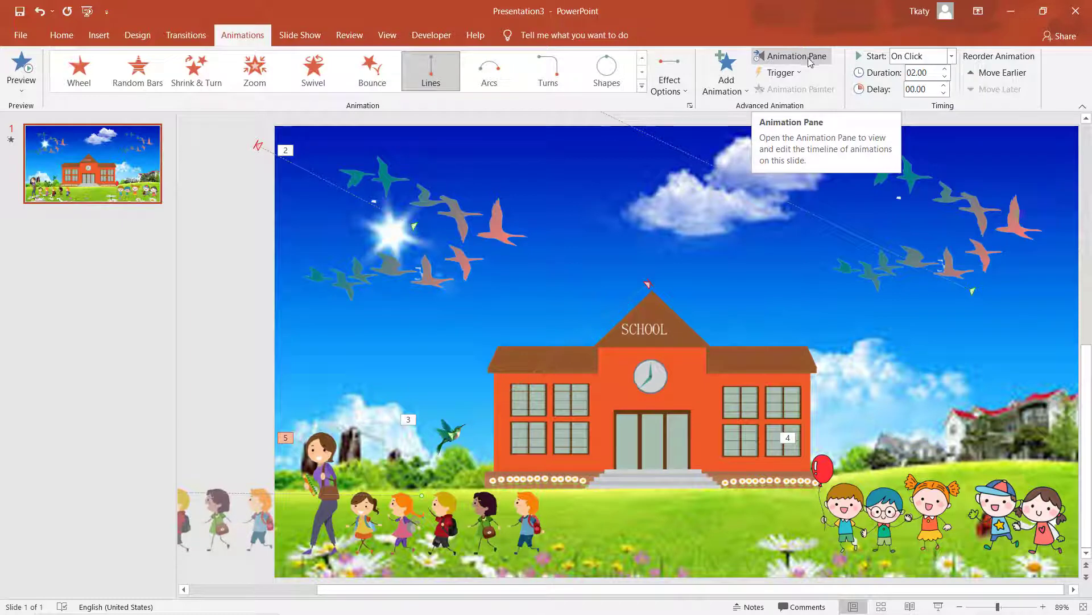
Apply the Fly In entrance animation to the school building picture as animation 6
{"action": "left_click", "coordinate": [988, 259]}
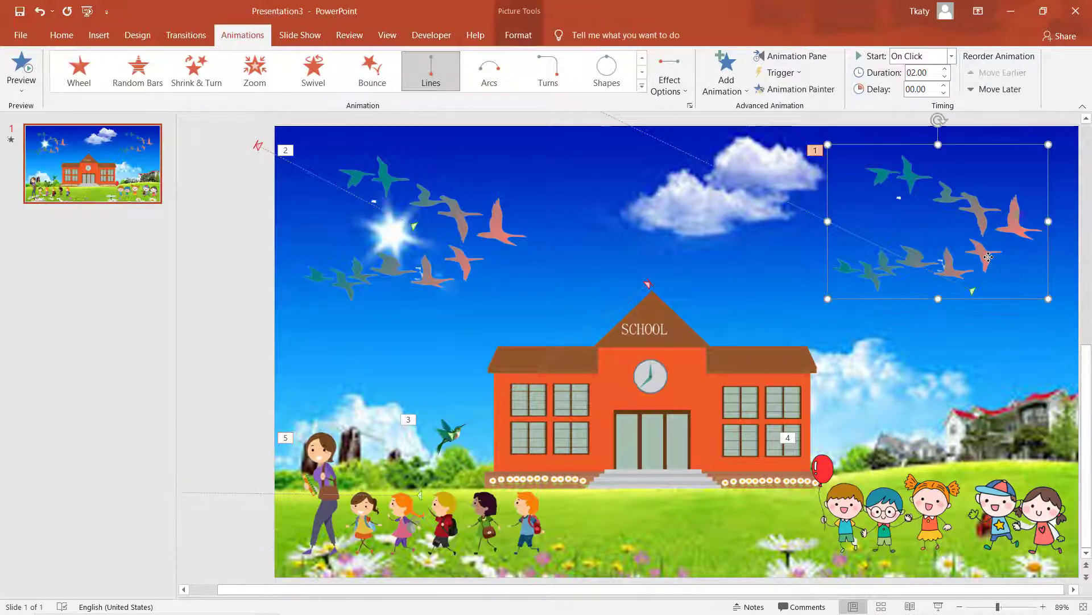
{"action": "left_click", "coordinate": [915, 346]}
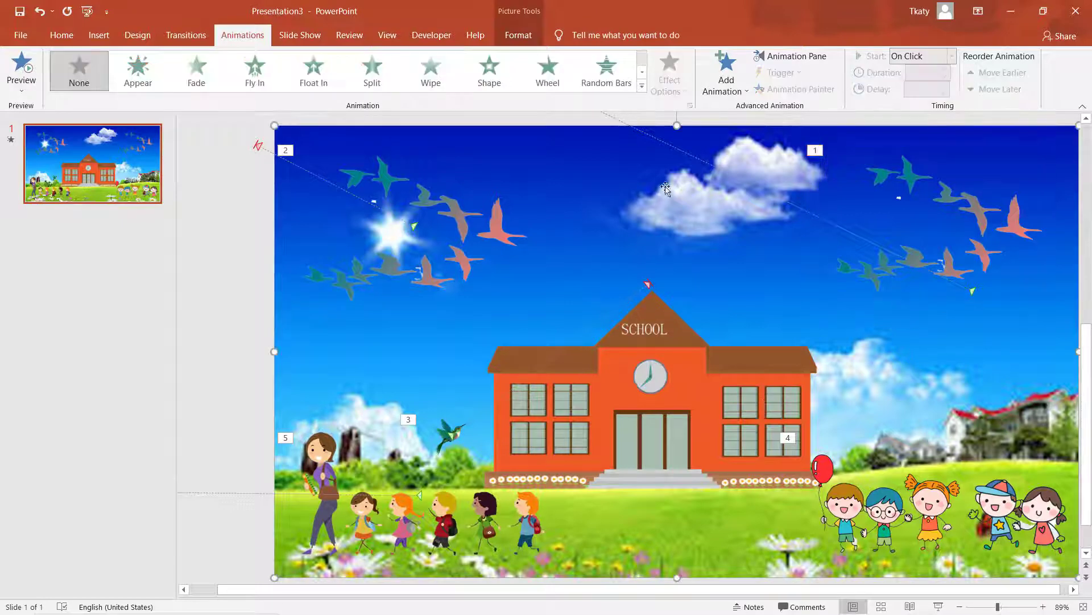
{"action": "left_click", "coordinate": [723, 393]}
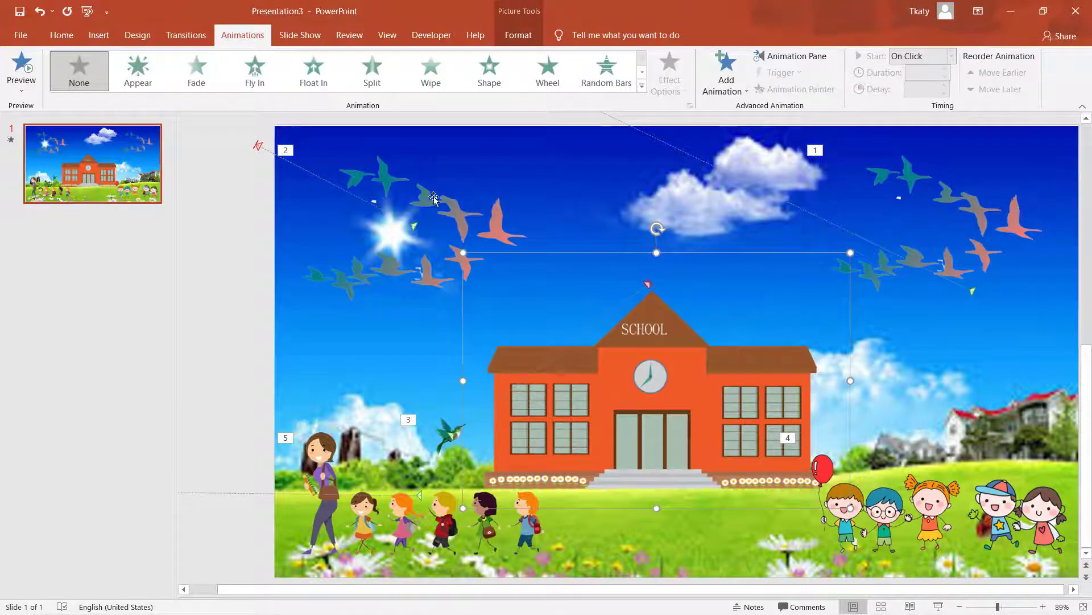
{"action": "left_click", "coordinate": [256, 79]}
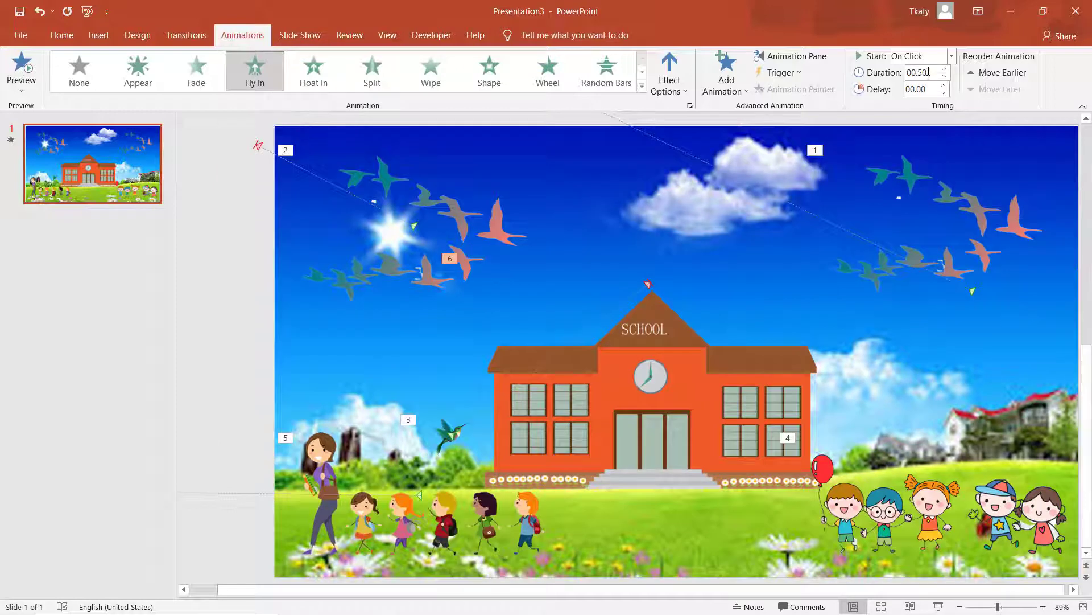
Set the school's Fly In to start With Previous with a 1.5-second duration
{"action": "left_click", "coordinate": [951, 56]}
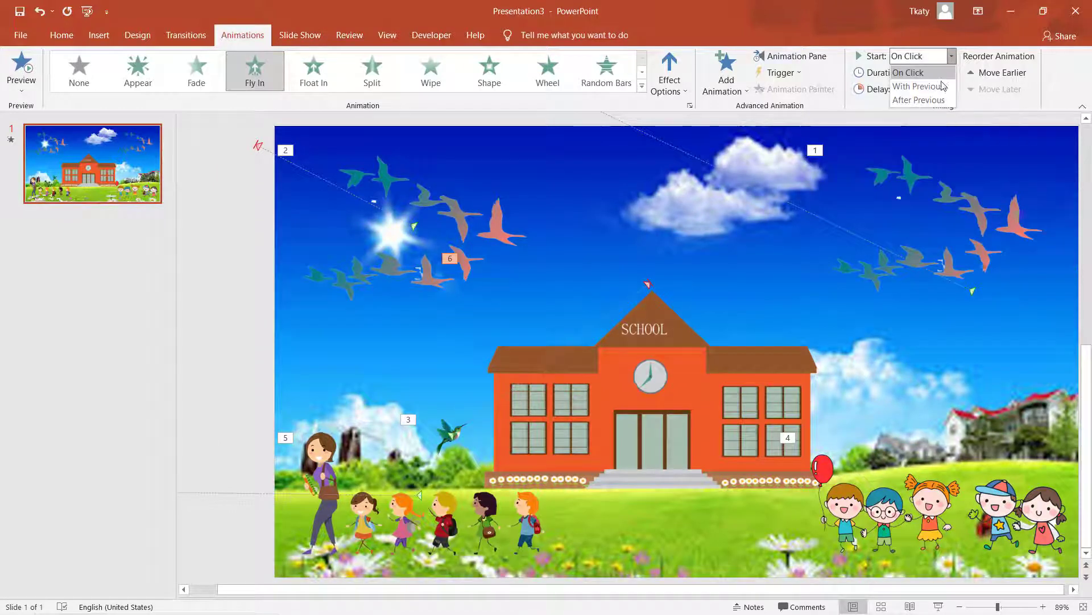
{"action": "left_click", "coordinate": [918, 87]}
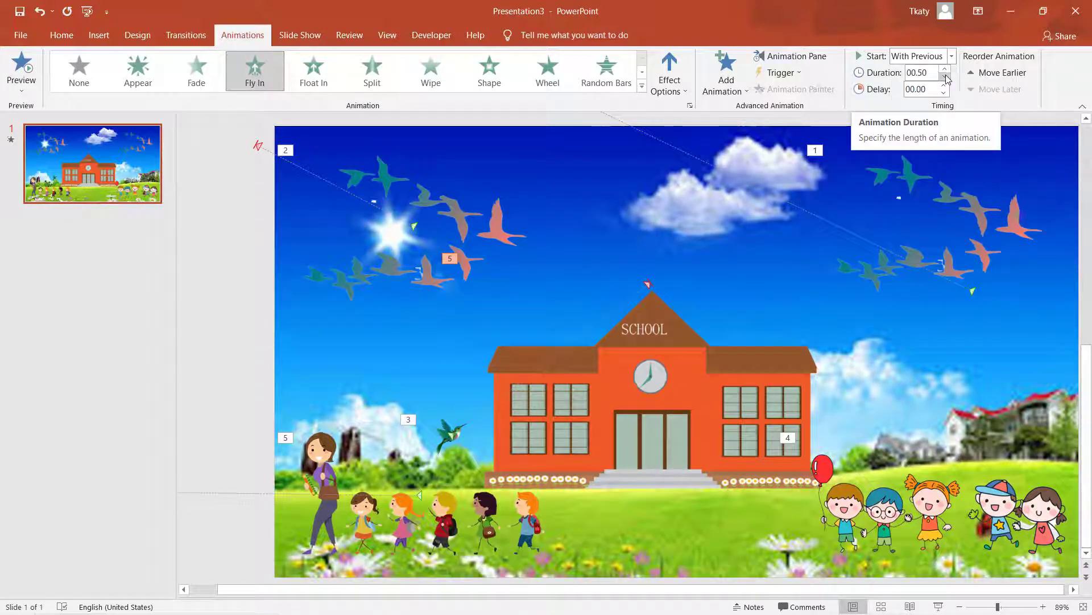
{"action": "left_click", "coordinate": [945, 76]}
{"action": "left_click", "coordinate": [930, 70]}
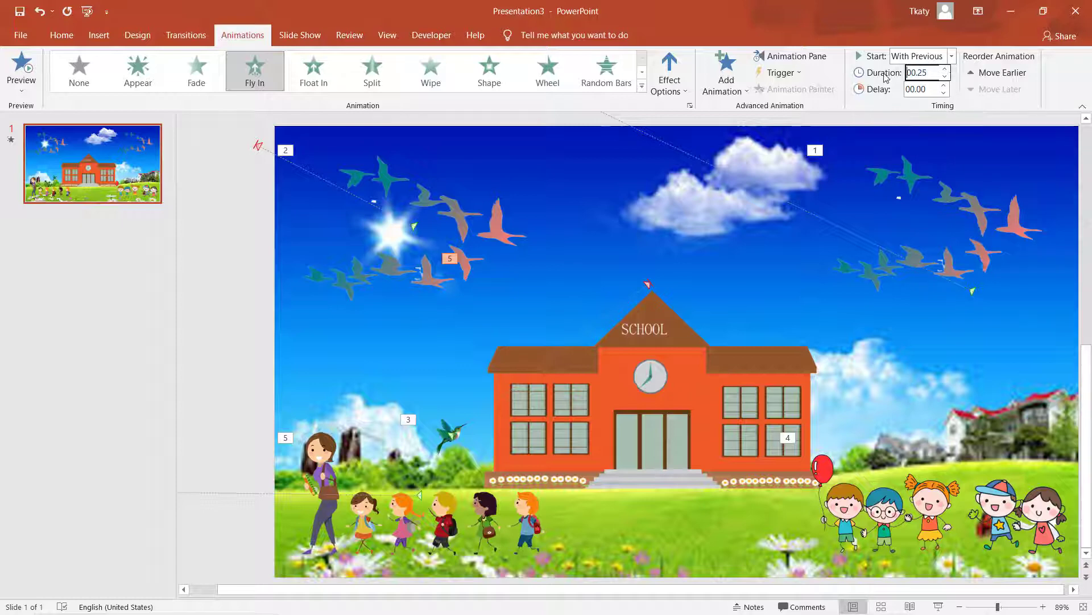
{"action": "type", "text": "1.50"}
{"action": "key", "text": "Return"}
Make the right and left bird flocks' paths both start With Previous
{"action": "left_click", "coordinate": [956, 274]}
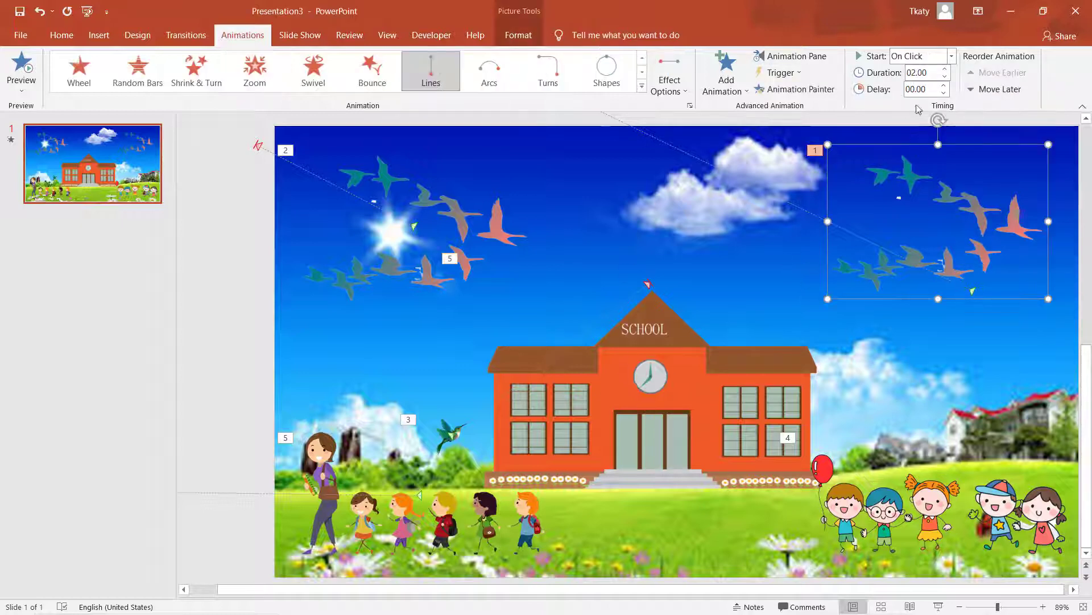
{"action": "left_click", "coordinate": [949, 57]}
{"action": "left_click", "coordinate": [940, 87]}
{"action": "left_click", "coordinate": [928, 72]}
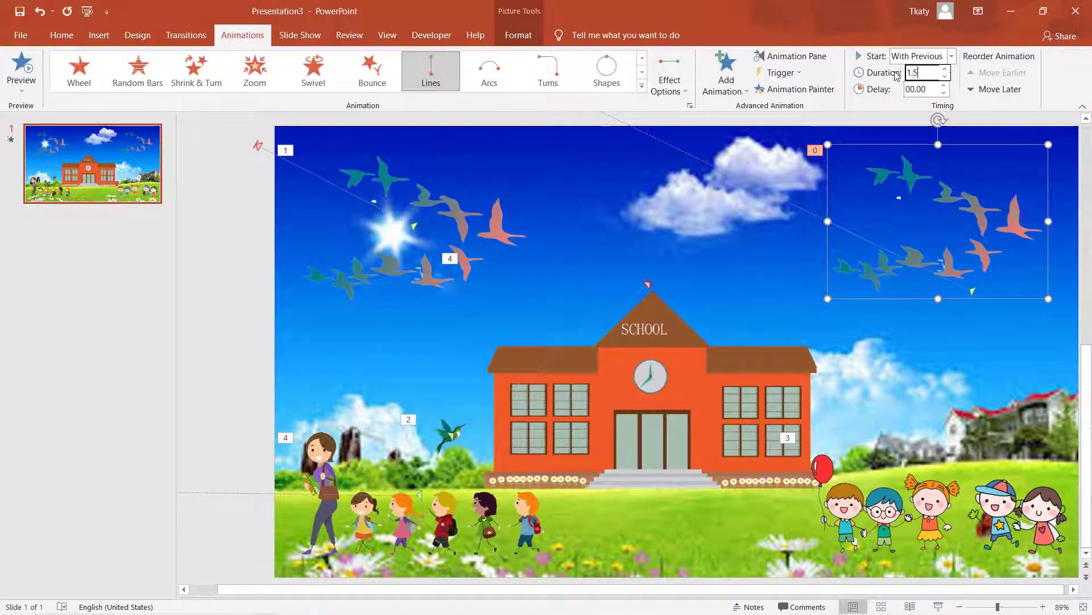
{"action": "left_click", "coordinate": [467, 256]}
{"action": "left_click", "coordinate": [932, 62]}
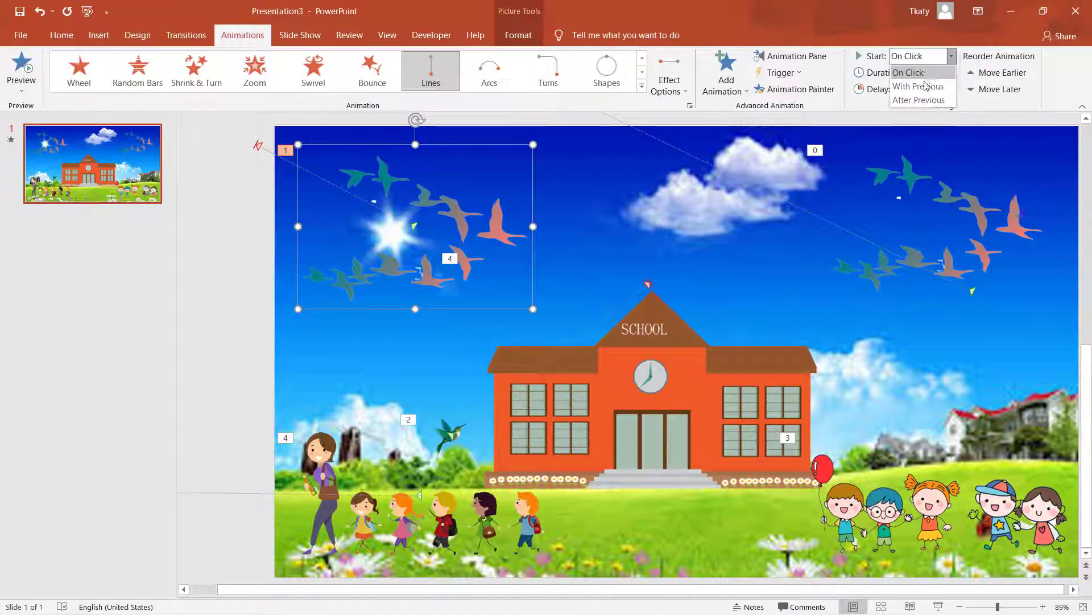
{"action": "left_click", "coordinate": [932, 73]}
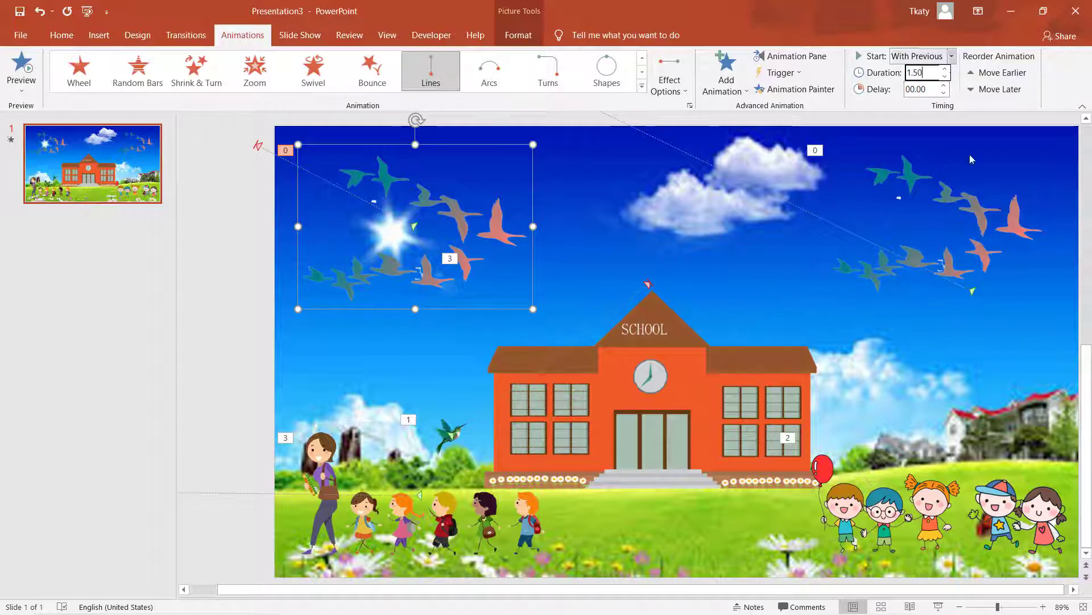
Set the bottom-right children's Teeter to start With Previous, lasting 1.5 seconds
{"action": "left_click", "coordinate": [939, 504]}
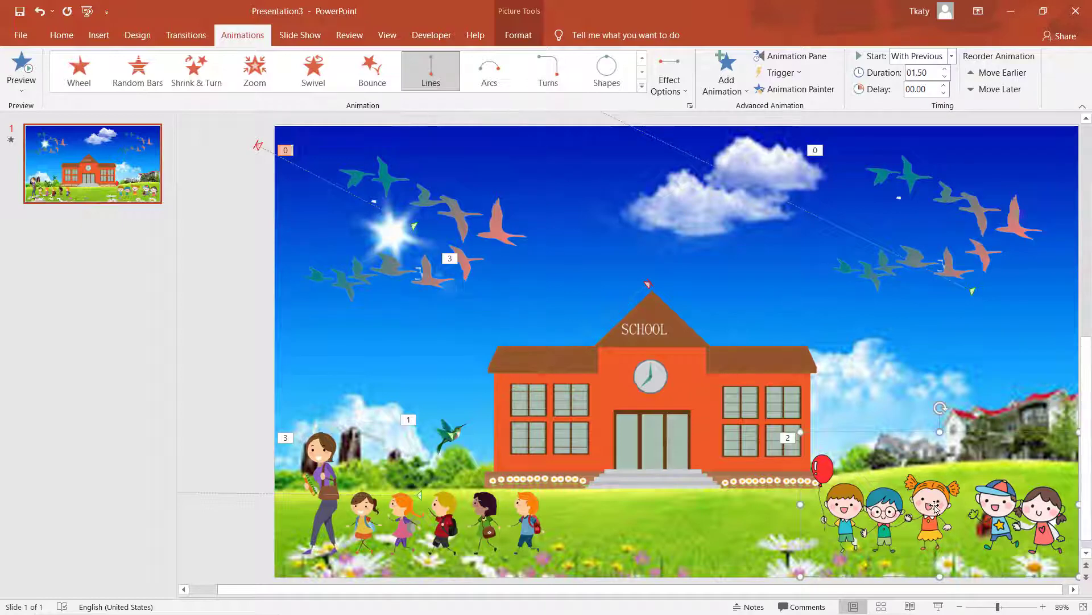
{"action": "left_click", "coordinate": [921, 56]}
{"action": "left_click", "coordinate": [917, 87]}
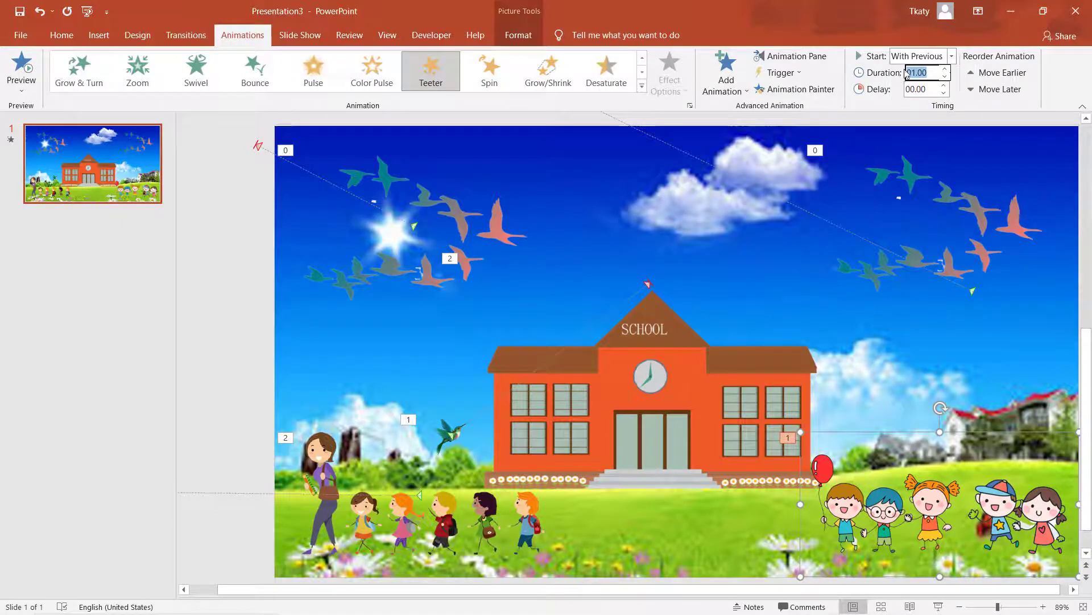
{"action": "type", "text": ".5"}
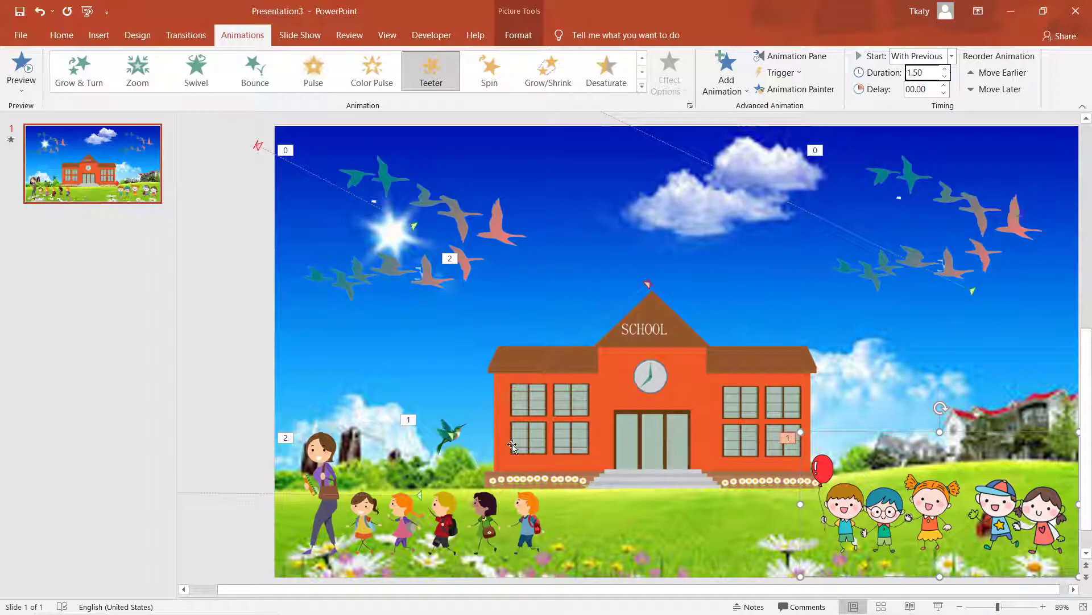
Make the teacher-and-children walking path start With Previous
{"action": "left_click", "coordinate": [512, 446]}
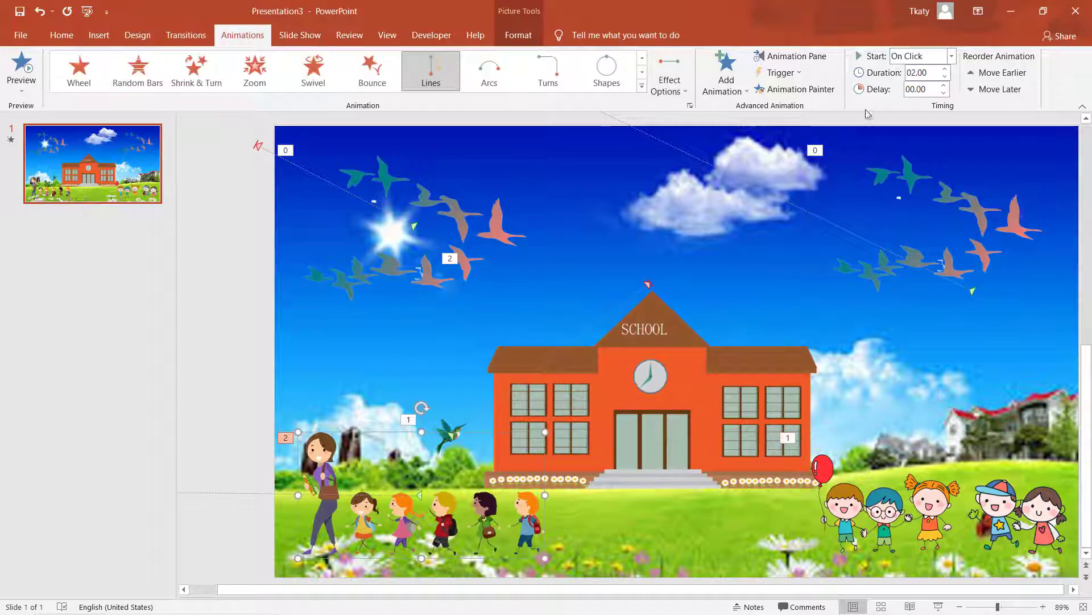
{"action": "left_click", "coordinate": [951, 55]}
{"action": "left_click", "coordinate": [919, 85]}
{"action": "type", "text": "1.5"}
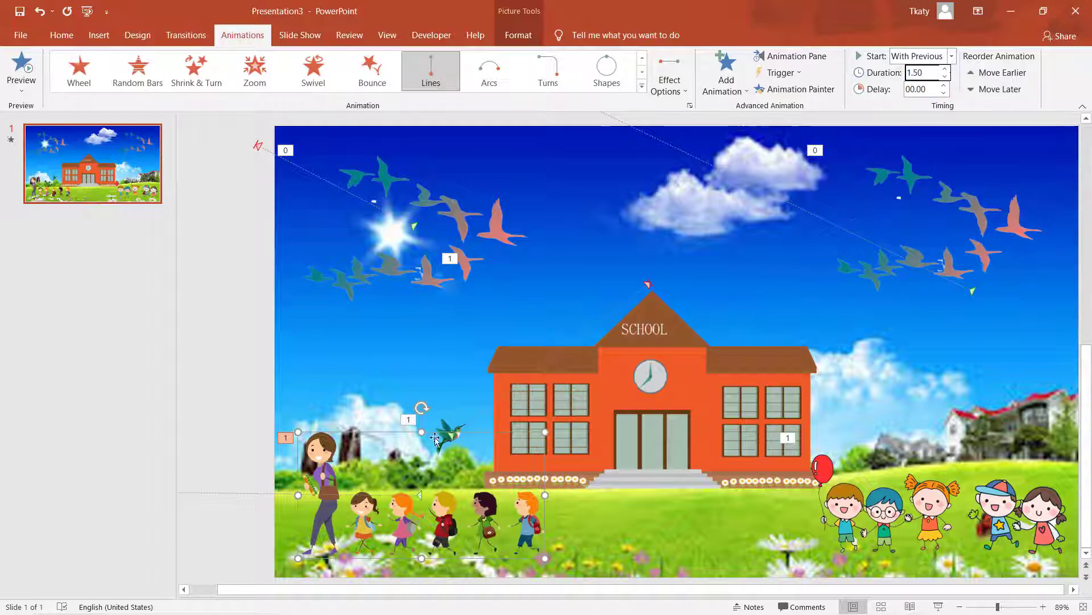
Set the hummingbird's animation to start With Previous with a 1.5-second duration
{"action": "left_click", "coordinate": [444, 450]}
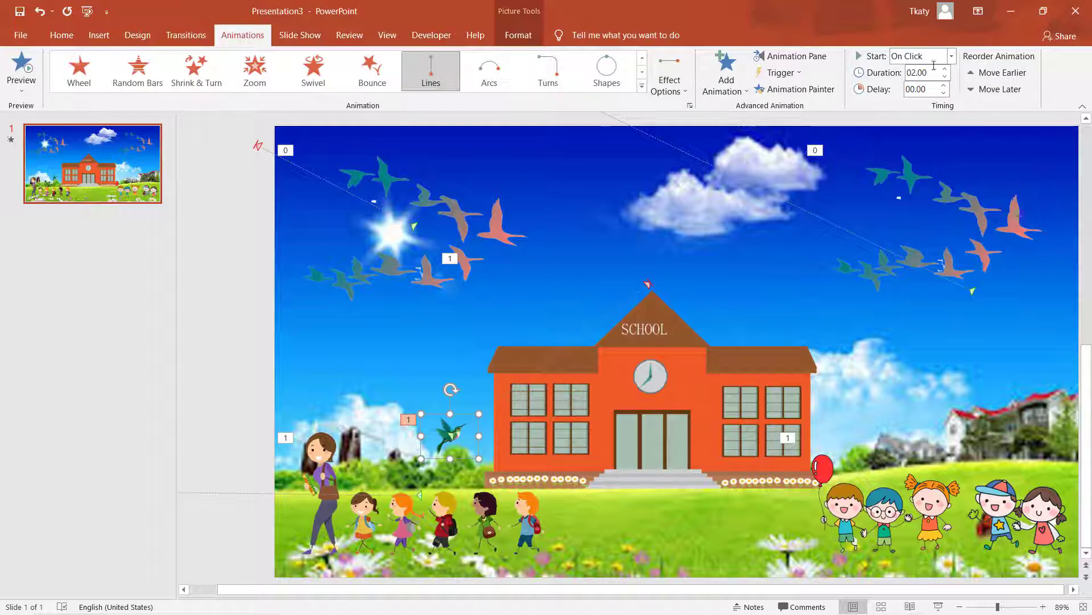
{"action": "left_click", "coordinate": [951, 56]}
{"action": "left_click", "coordinate": [936, 91]}
{"action": "double_click", "coordinate": [929, 72]}
{"action": "type", "text": "1.50"}
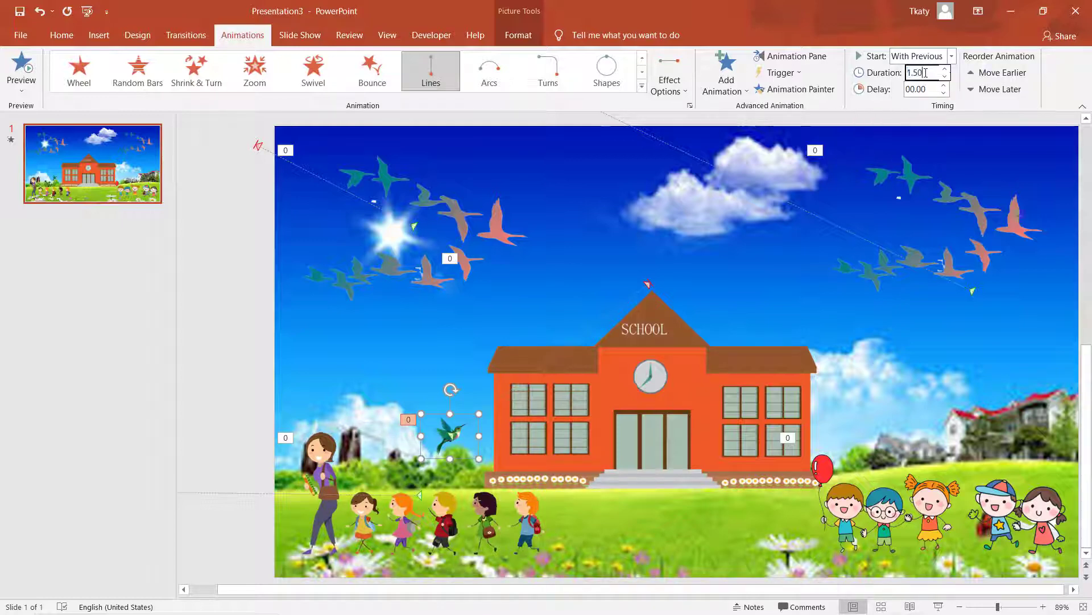
{"action": "key", "text": "Return"}
{"action": "left_click", "coordinate": [812, 60]}
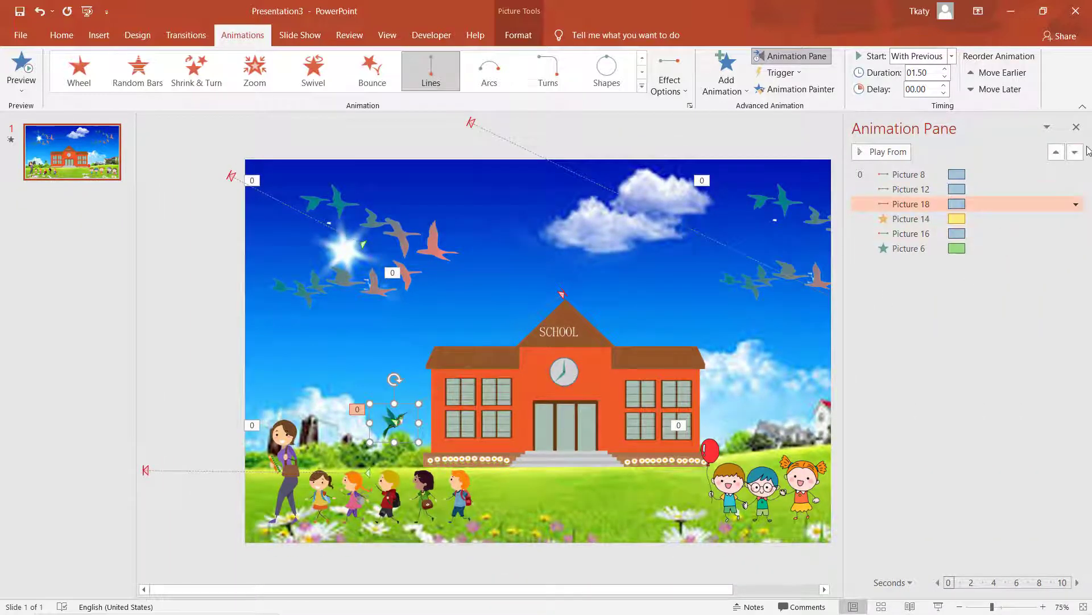
{"action": "left_click", "coordinate": [768, 377]}
{"action": "left_click", "coordinate": [715, 147]}
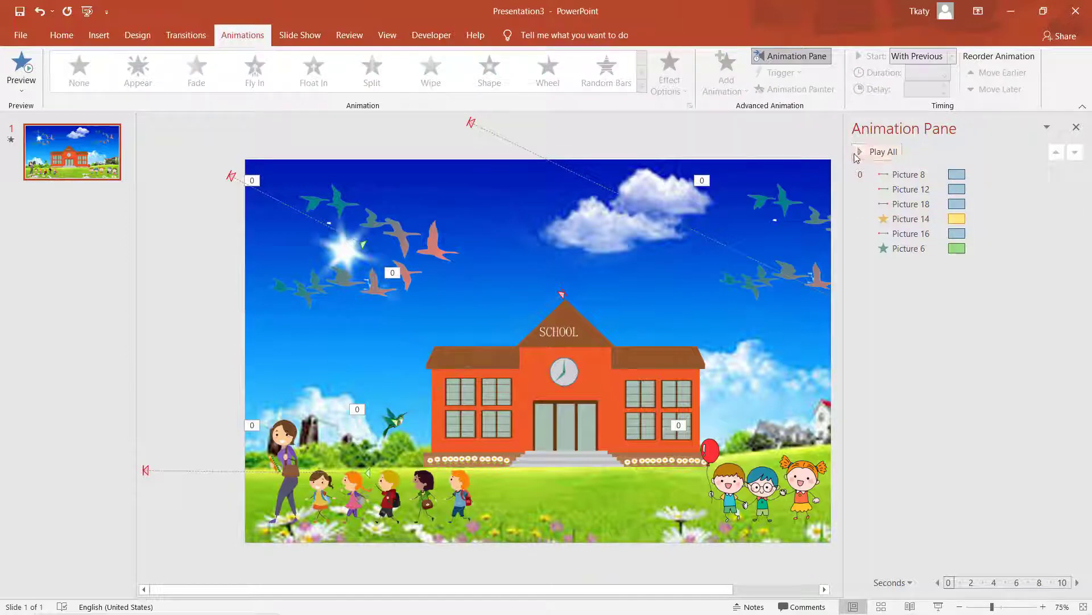
{"action": "left_click", "coordinate": [876, 152]}
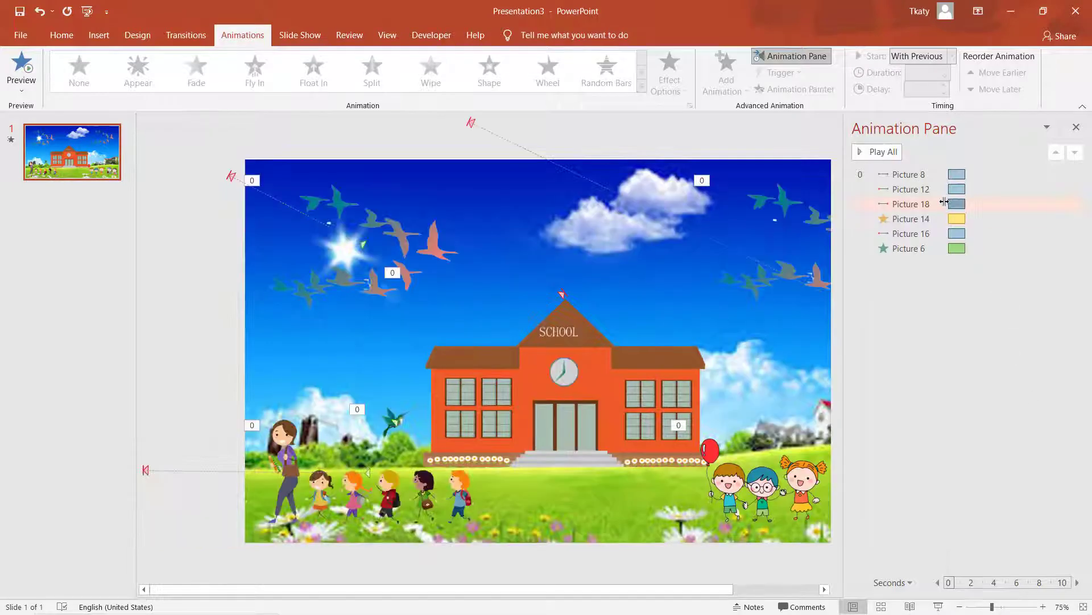
{"action": "left_click", "coordinate": [867, 153]}
{"action": "left_click", "coordinate": [873, 151]}
{"action": "left_click", "coordinate": [693, 232]}
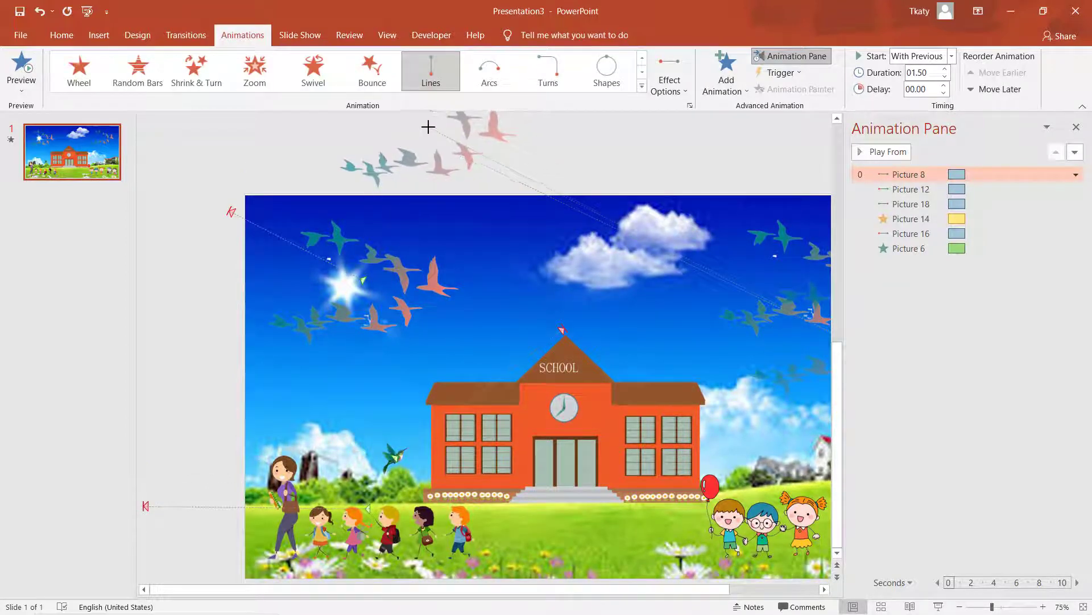
Move Picture 8's and Picture 12's path start points up-left off the slide, then preview all animations
{"action": "left_click_drag", "start_coordinate": [463, 153], "coordinate": [427, 122]}
{"action": "left_click", "coordinate": [255, 237]}
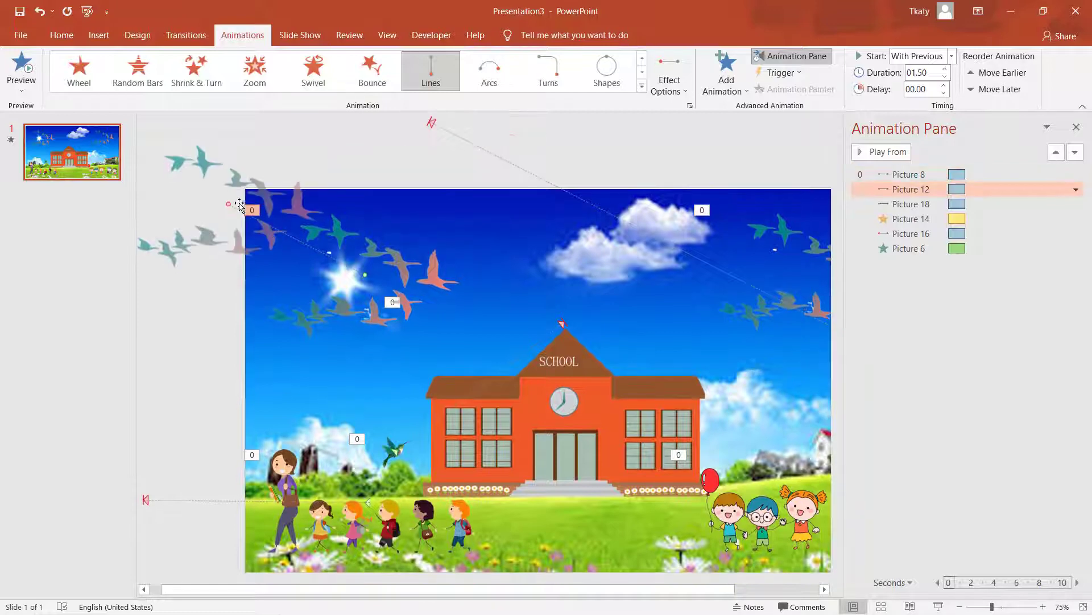
{"action": "left_click_drag", "start_coordinate": [227, 204], "coordinate": [189, 154]}
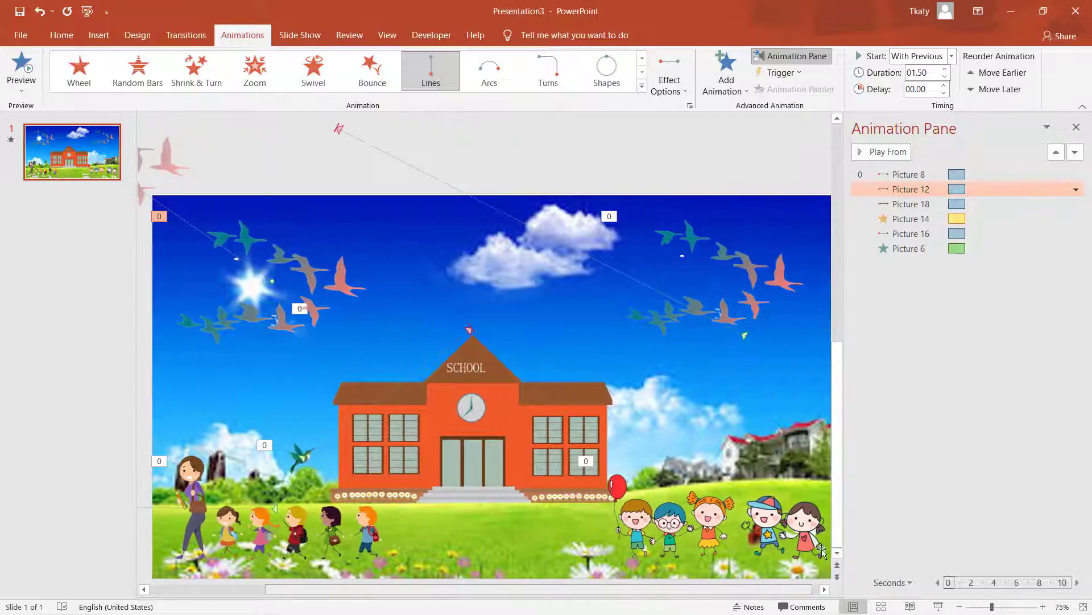
{"action": "left_click", "coordinate": [944, 316]}
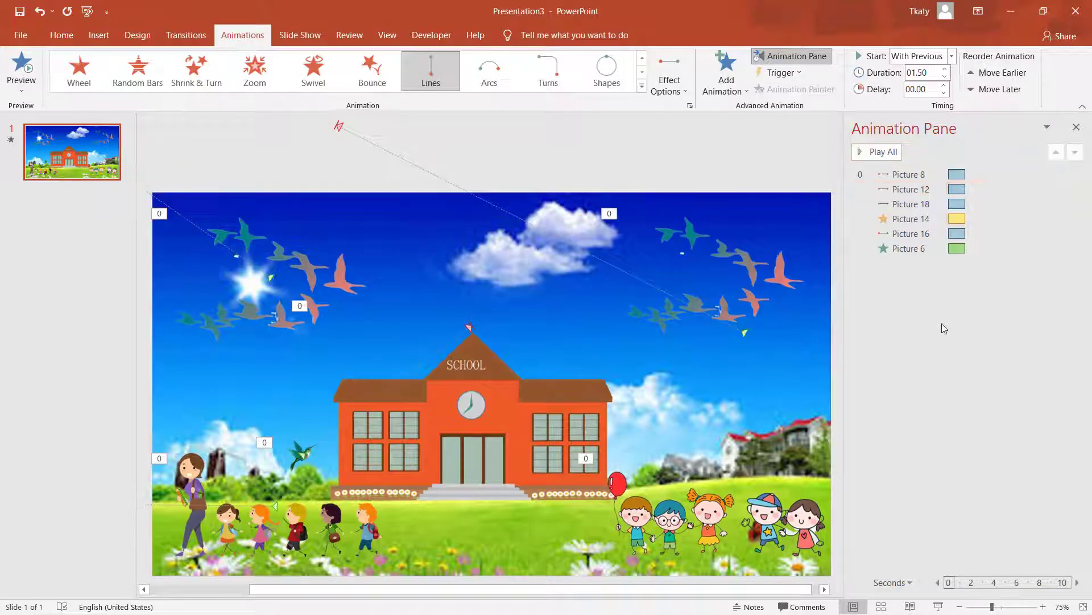
{"action": "left_click", "coordinate": [891, 153]}
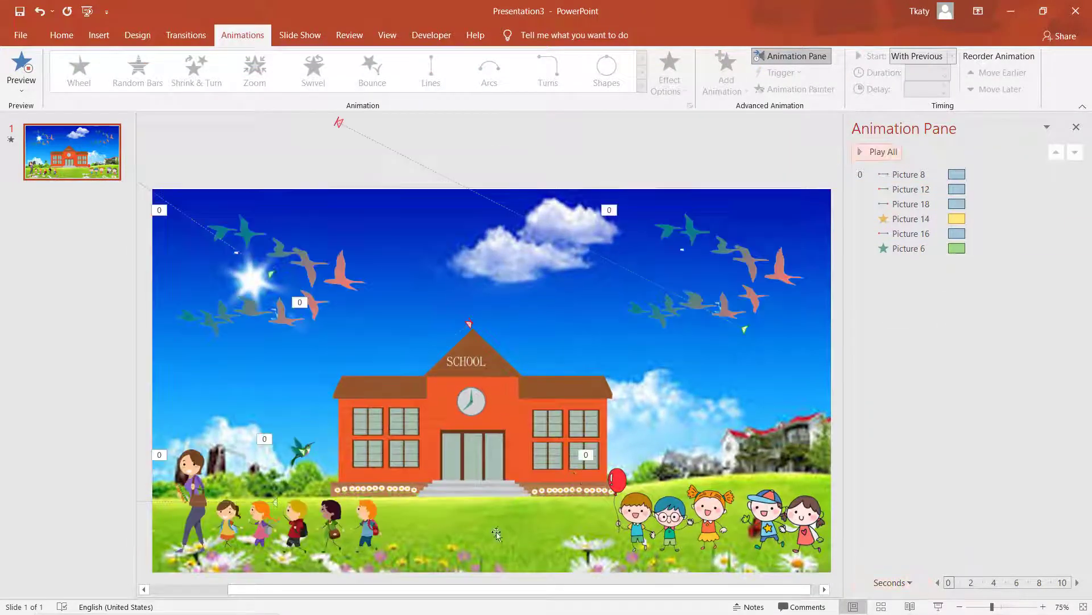
{"action": "left_click", "coordinate": [884, 152]}
{"action": "scroll", "coordinate": [713, 384], "scroll_direction": "right", "scroll_amount": 1}
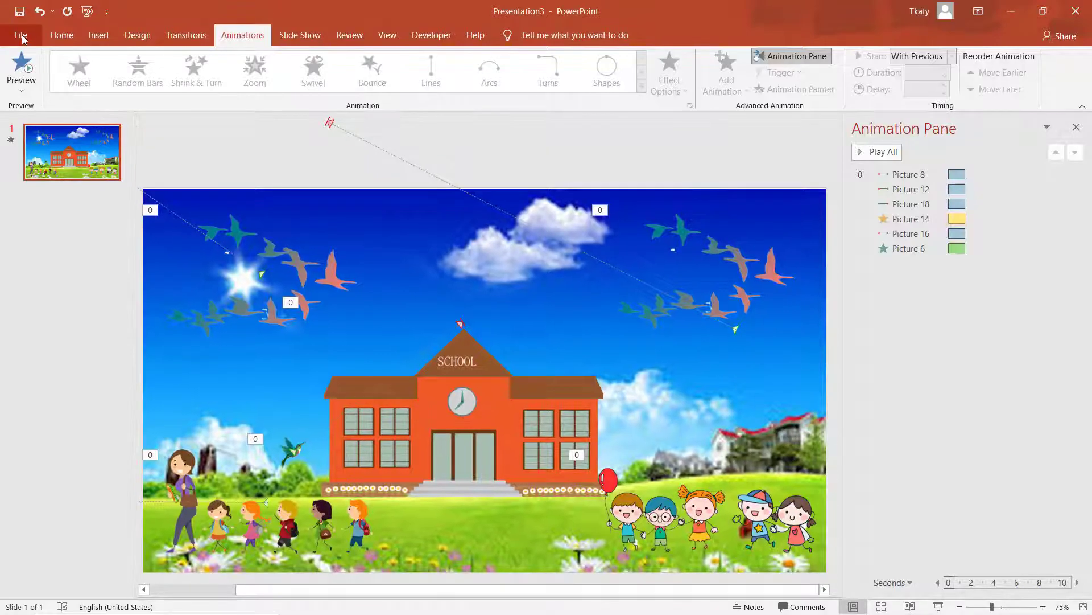
Export the presentation as a Full HD 1080p video at 02.00 seconds per slide
{"action": "left_click", "coordinate": [21, 35]}
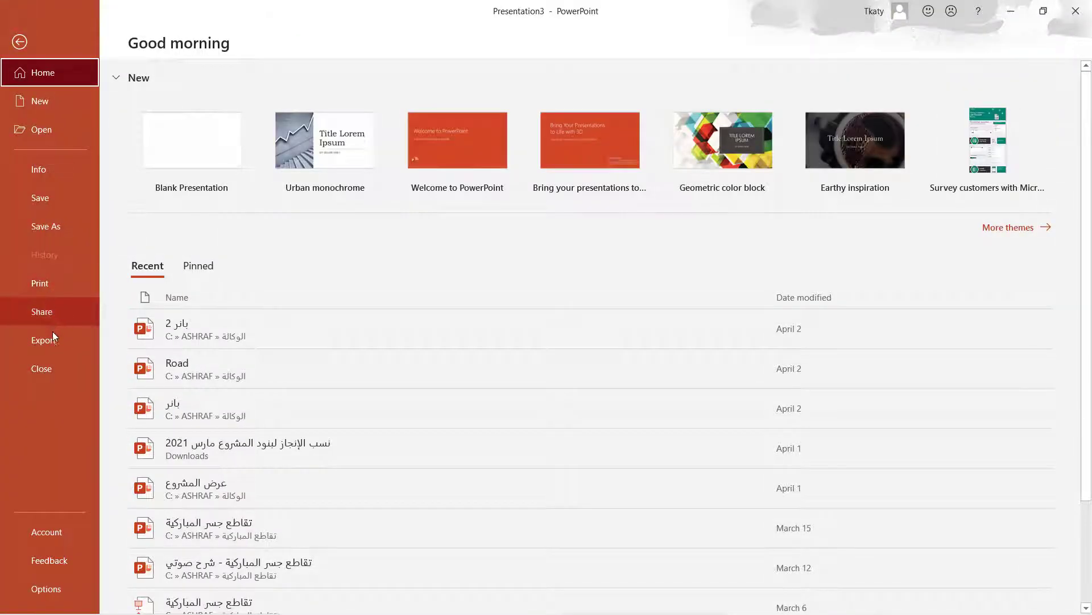
{"action": "left_click", "coordinate": [53, 339]}
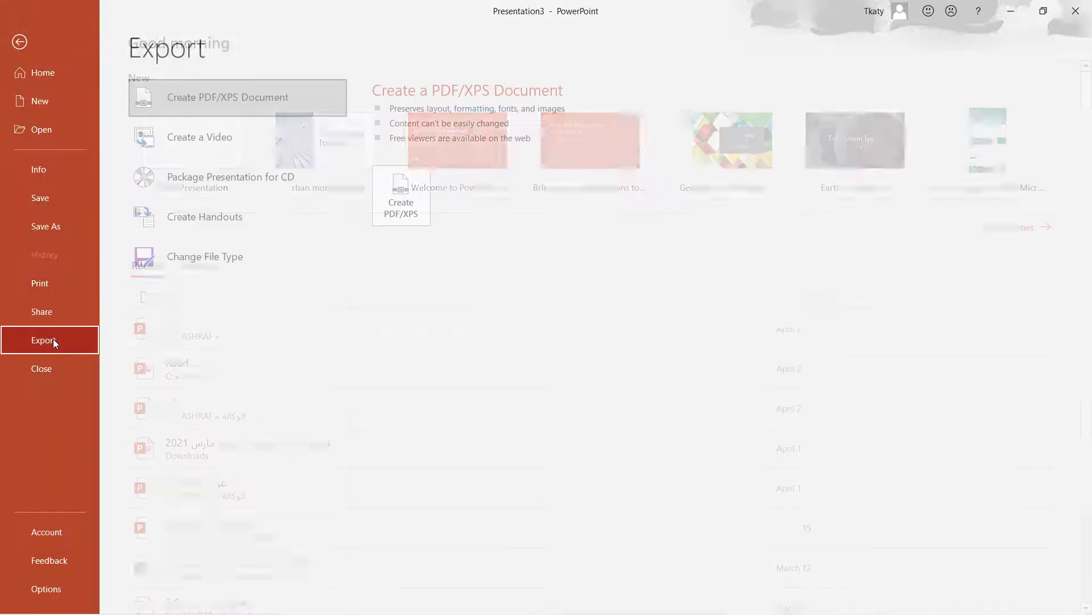
{"action": "left_click", "coordinate": [220, 139]}
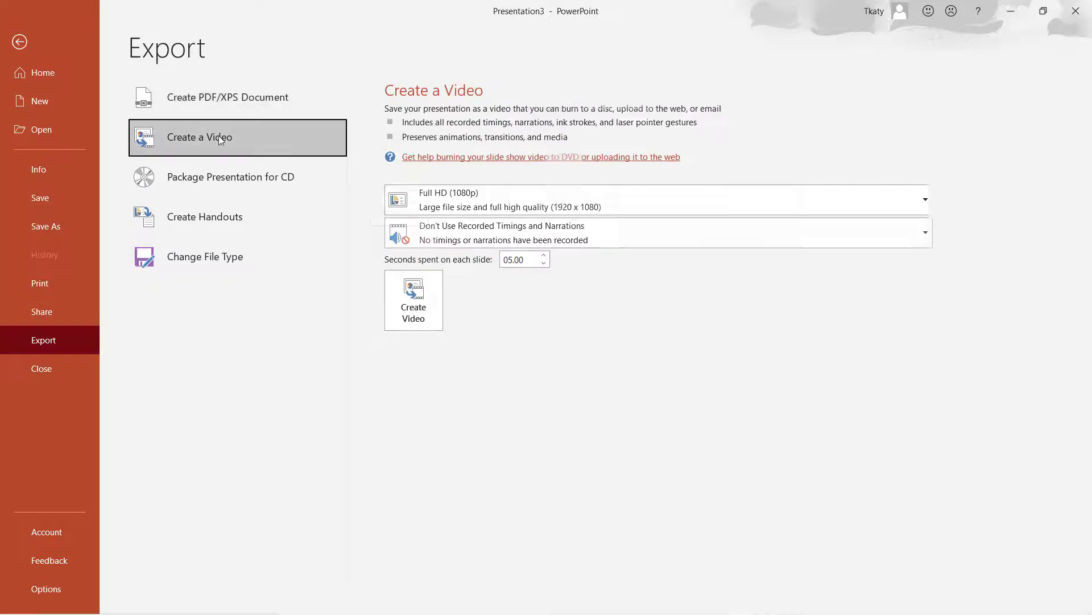
{"action": "left_click", "coordinate": [516, 260]}
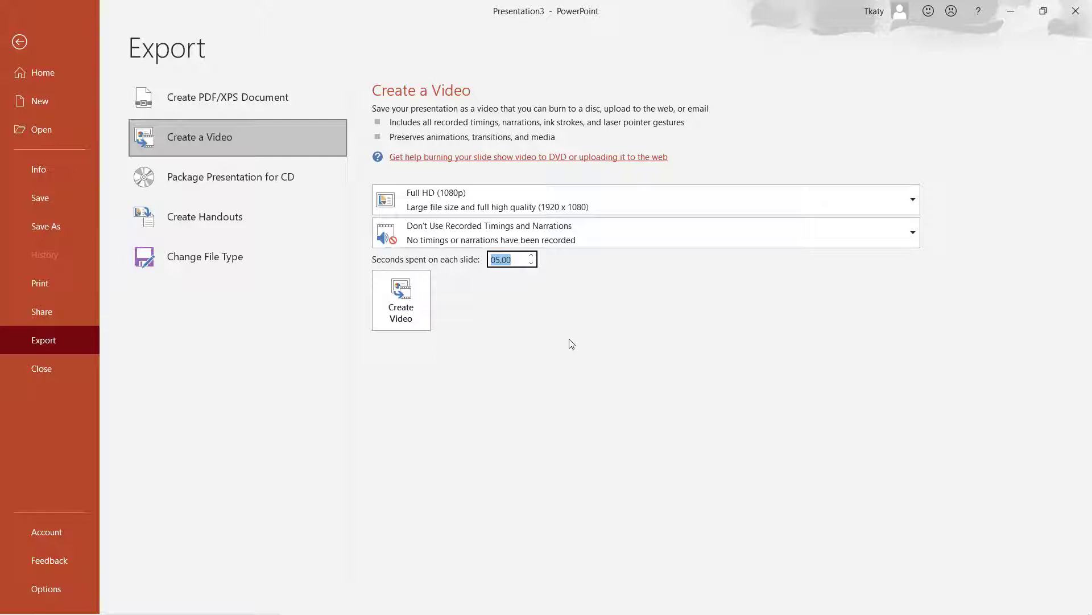
{"action": "type", "text": "2"}
{"action": "key", "text": "Return"}
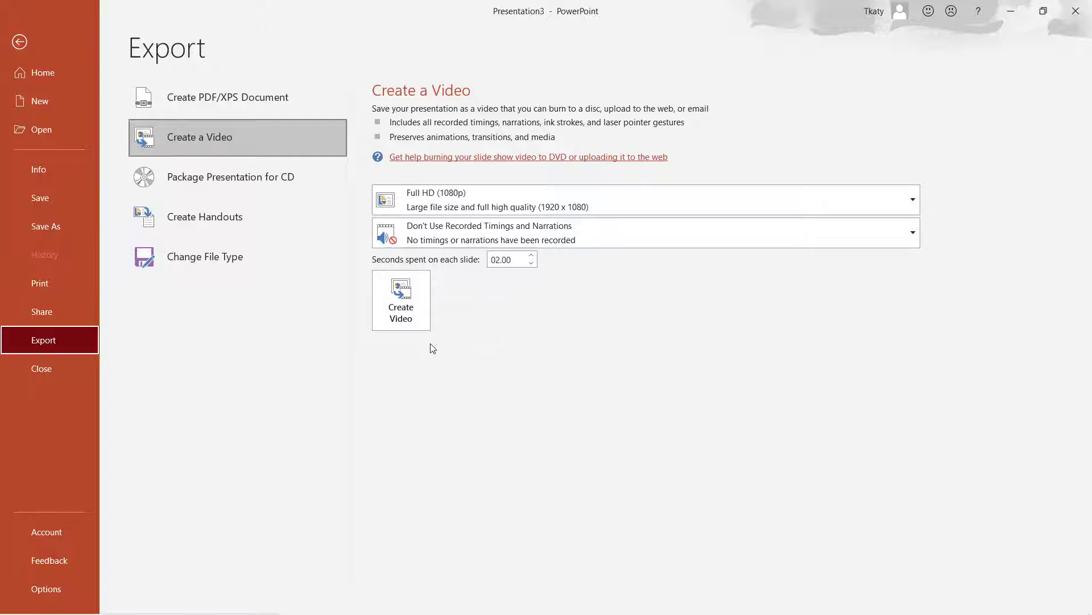
{"action": "left_click", "coordinate": [398, 310]}
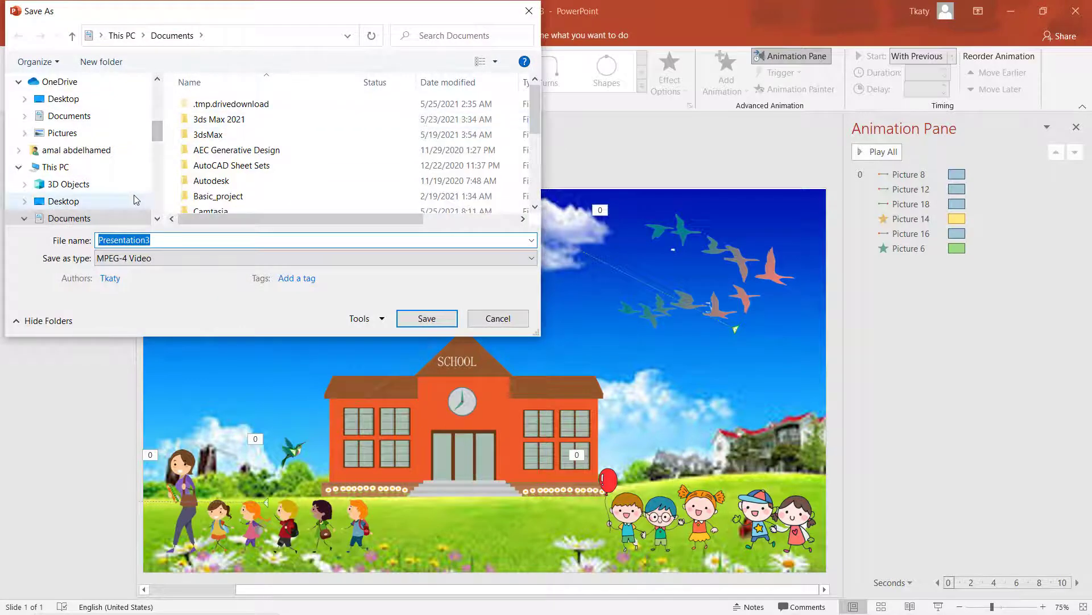
Browse from This PC > OS (C:) through the powerpoint folders to the story animation folder
{"action": "left_click", "coordinate": [106, 168]}
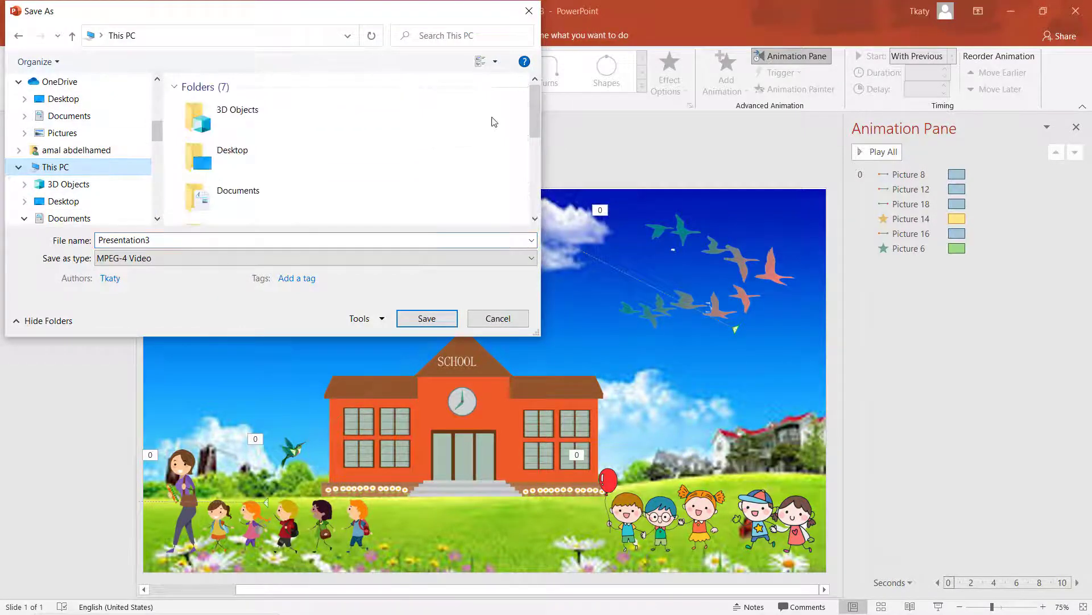
{"action": "left_click_drag", "start_coordinate": [534, 111], "coordinate": [535, 185]}
{"action": "left_click", "coordinate": [253, 198]}
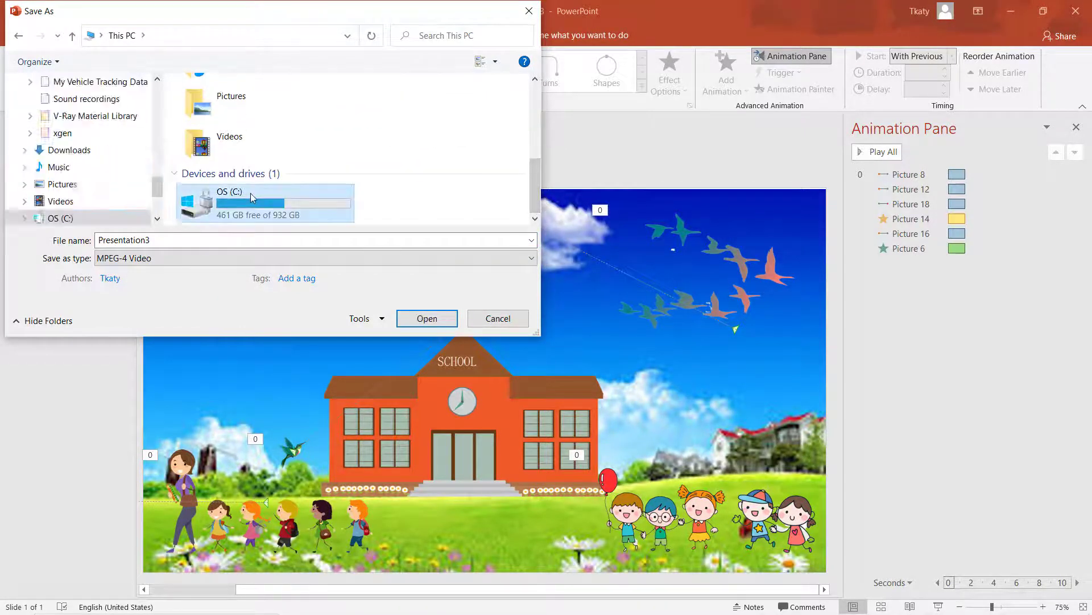
{"action": "double_click", "coordinate": [252, 197]}
{"action": "double_click", "coordinate": [390, 117]}
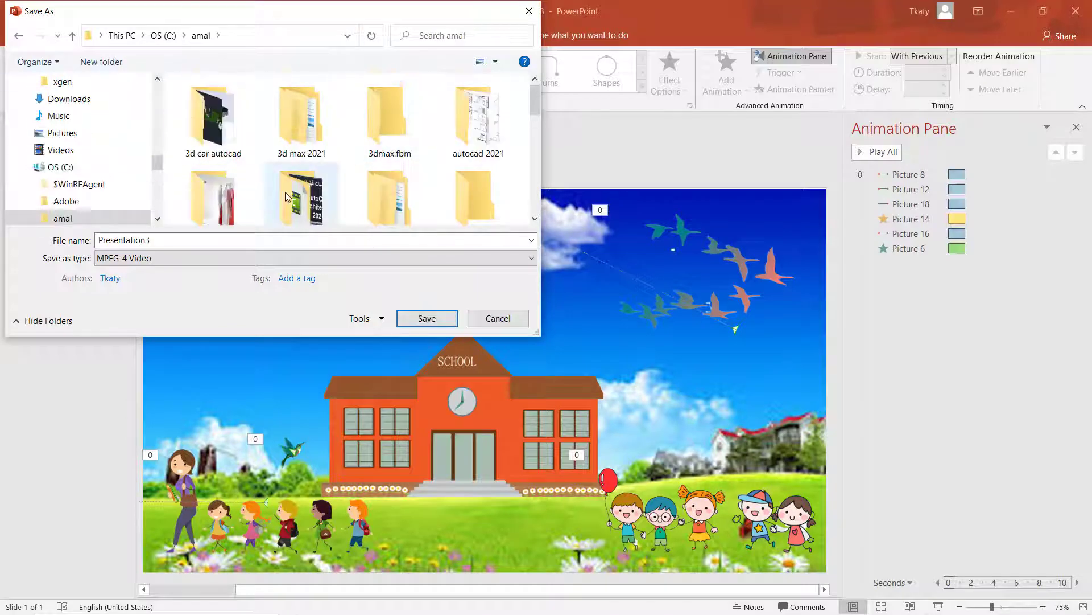
{"action": "scroll", "coordinate": [342, 188], "scroll_direction": "down", "scroll_amount": 2}
{"action": "scroll", "coordinate": [390, 188], "scroll_direction": "down", "scroll_amount": 3}
{"action": "left_click", "coordinate": [226, 124]}
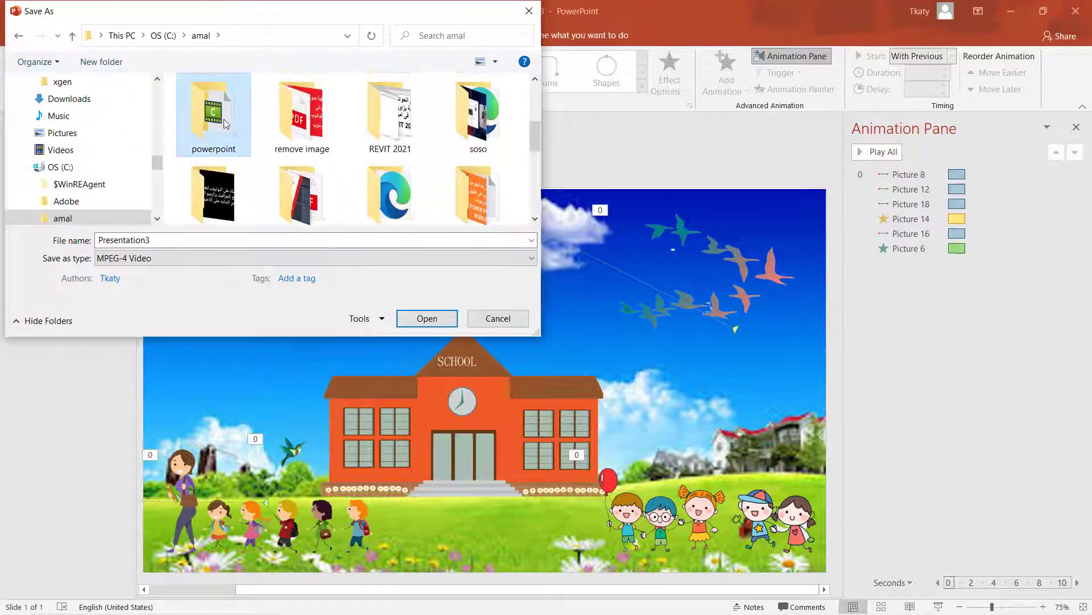
{"action": "double_click", "coordinate": [226, 124]}
{"action": "double_click", "coordinate": [230, 103]}
{"action": "double_click", "coordinate": [235, 104]}
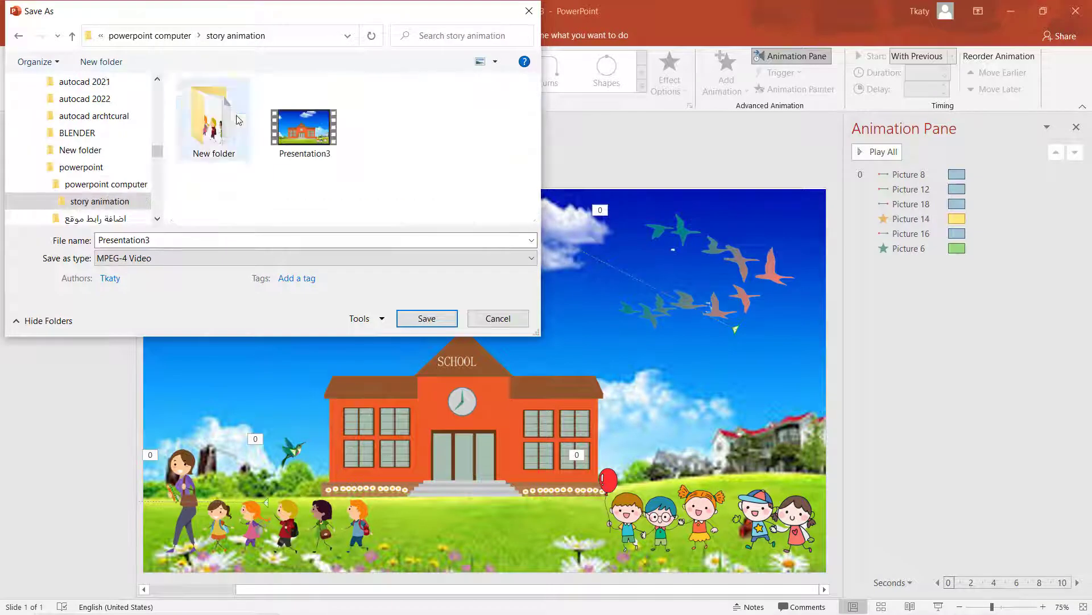
Rename the file to Presentation and save the MPEG-4 video
{"action": "double_click", "coordinate": [147, 241]}
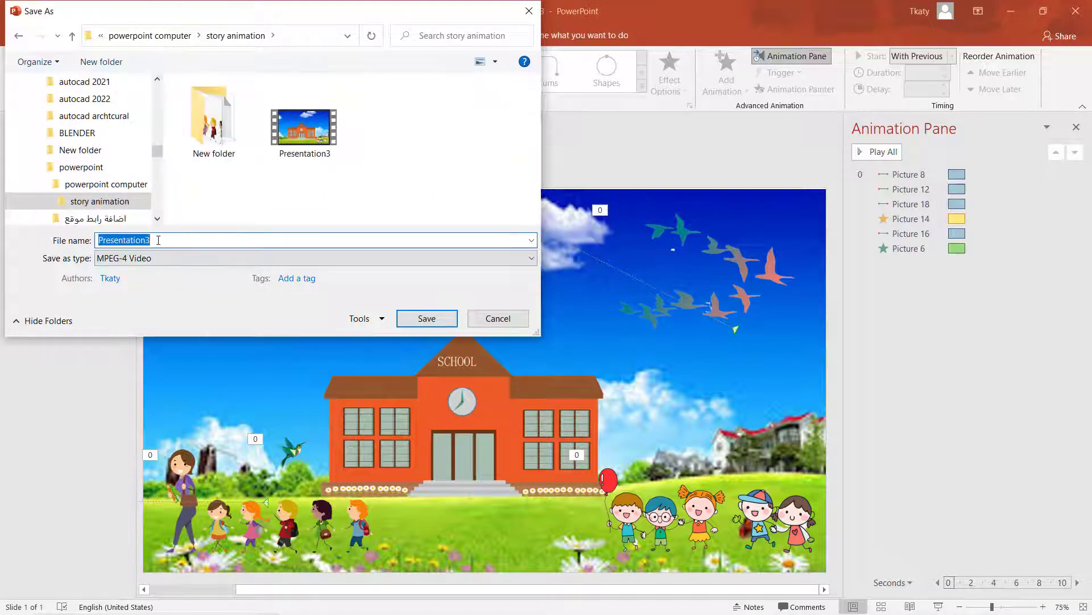
{"action": "left_click", "coordinate": [152, 240]}
{"action": "key", "text": "BackSpace"}
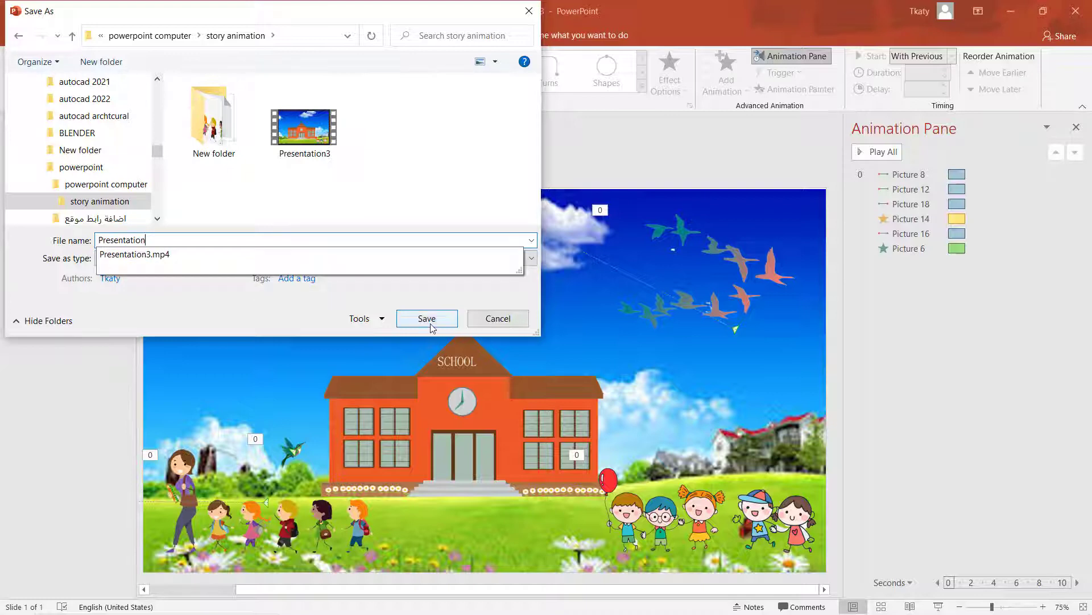
{"action": "left_click", "coordinate": [427, 319]}
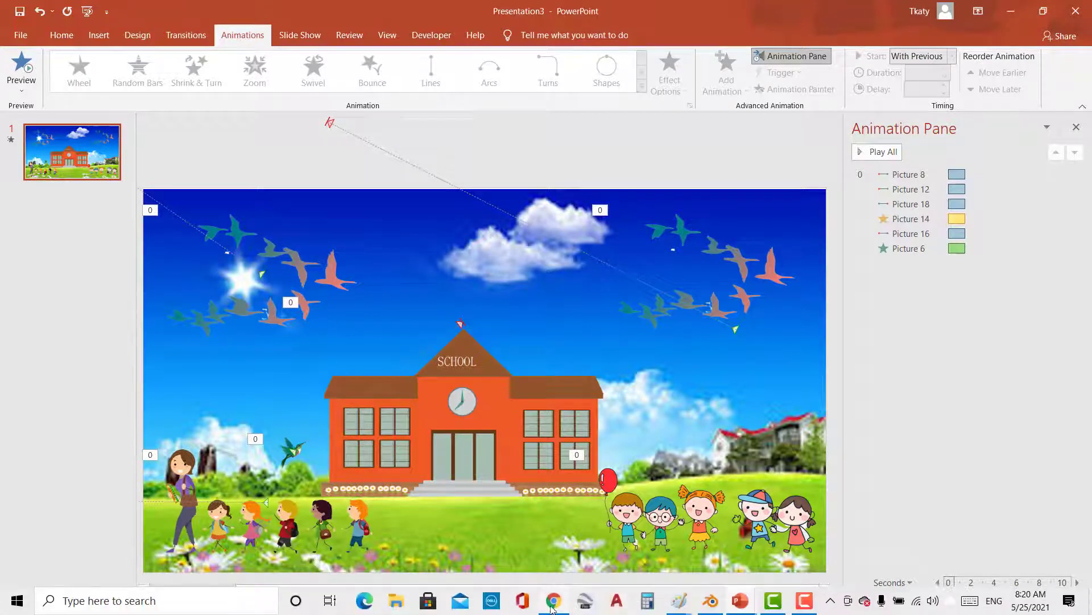
Play the exported Presentation video from File Explorer, then preview the slide's animations again in PowerPoint
{"action": "left_click", "coordinate": [401, 605]}
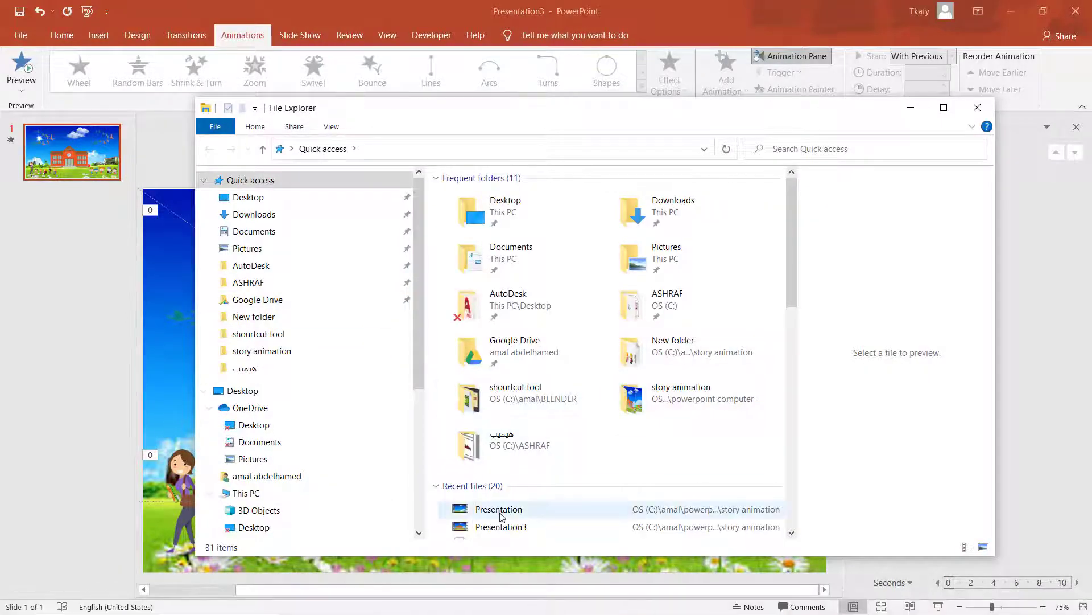
{"action": "double_click", "coordinate": [518, 509]}
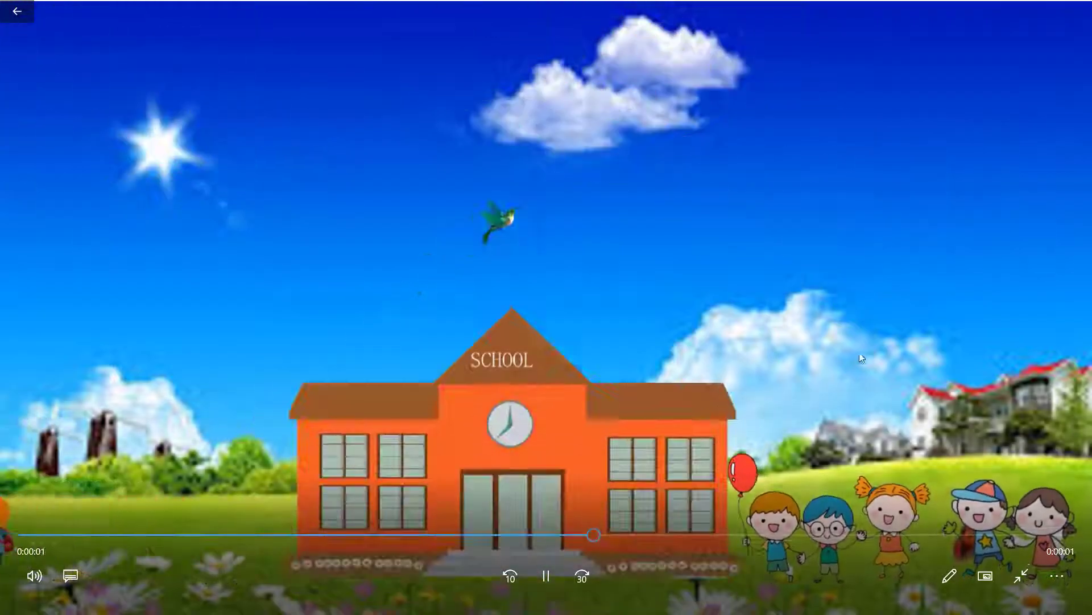
{"action": "left_click", "coordinate": [545, 586]}
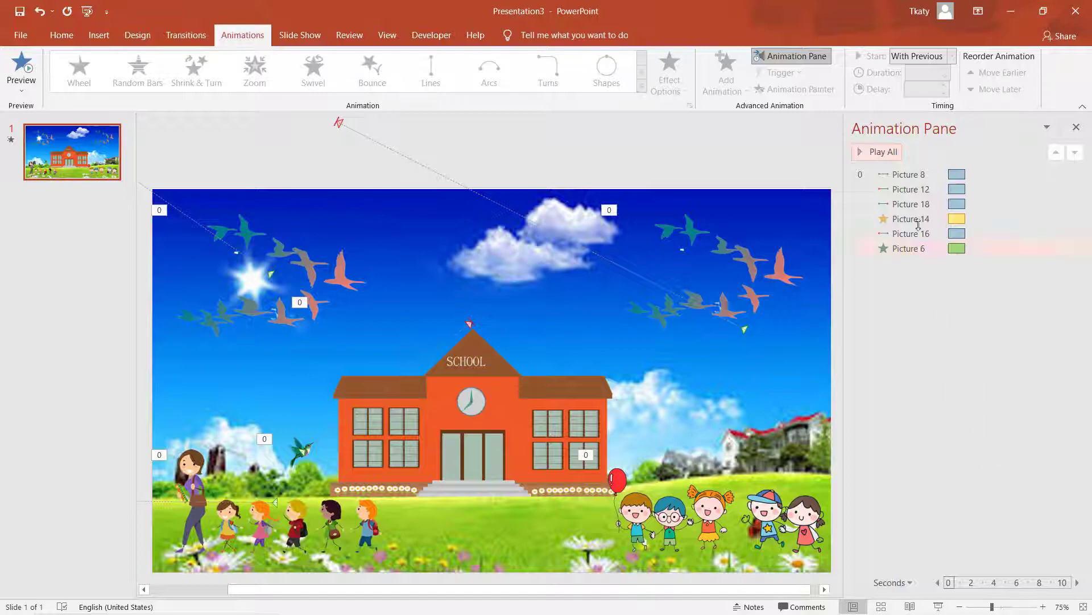
{"action": "left_click", "coordinate": [875, 154]}
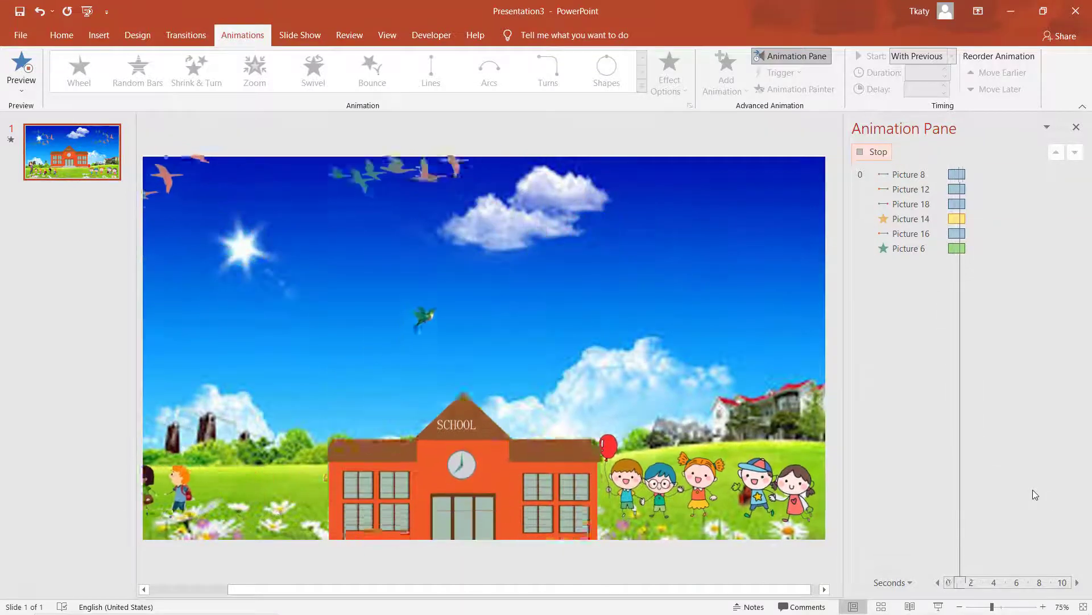